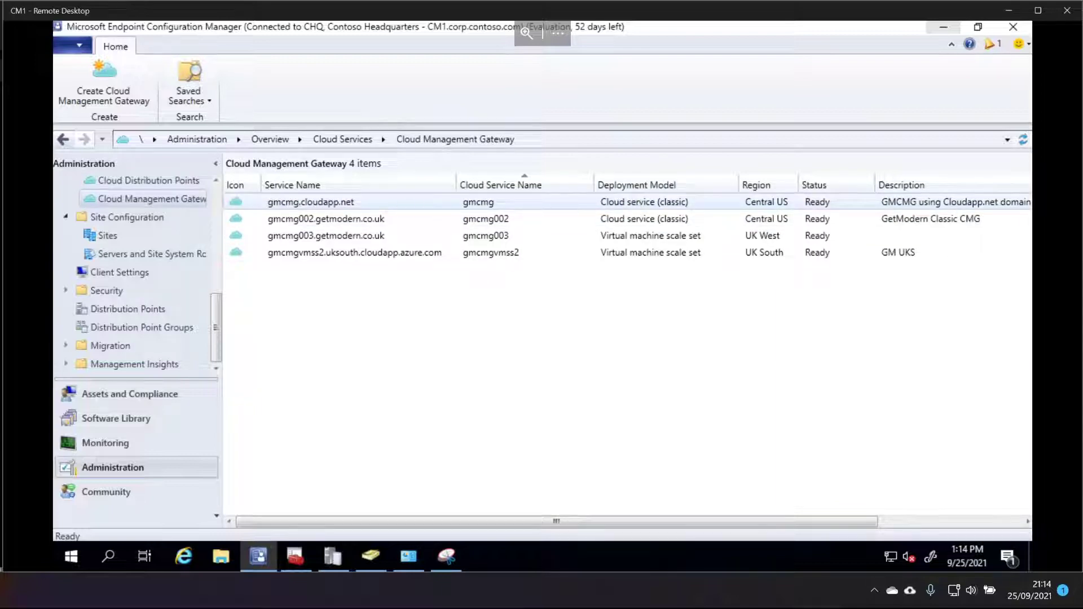
# - Select gmcmg002.getmodern.co.uk in the gateway list and bring up its actions menu
pyautogui.click(351, 204)
pyautogui.rightClick(352, 205)
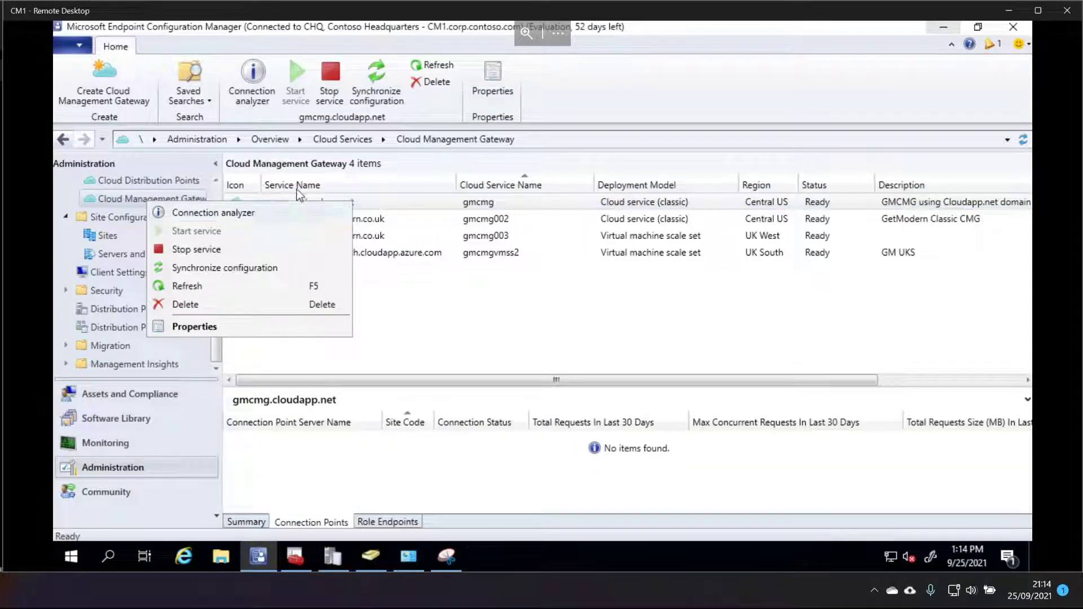
pyautogui.click(363, 220)
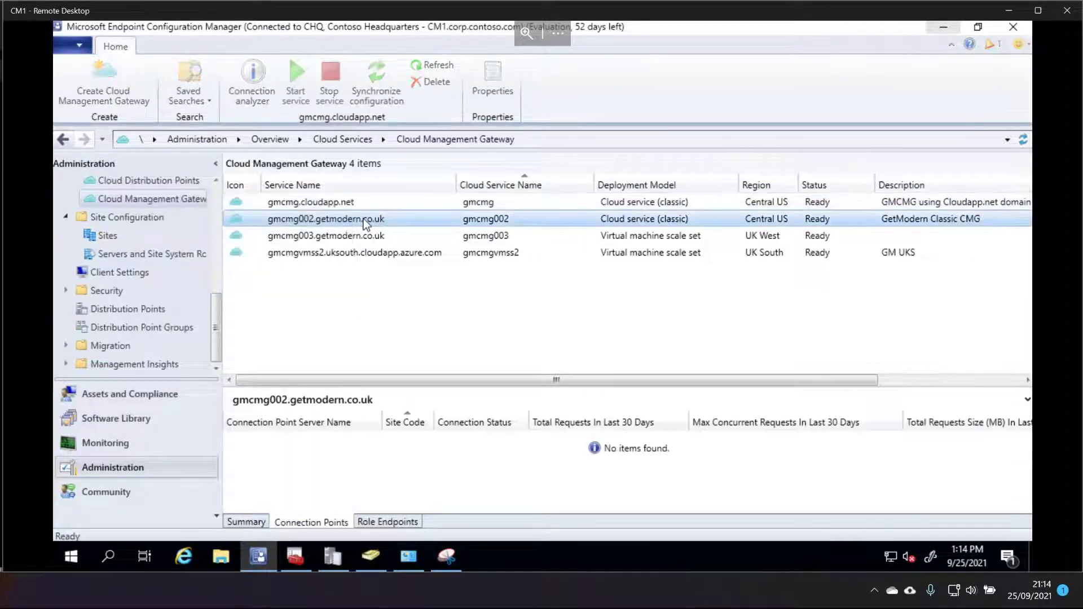
pyautogui.rightClick(363, 221)
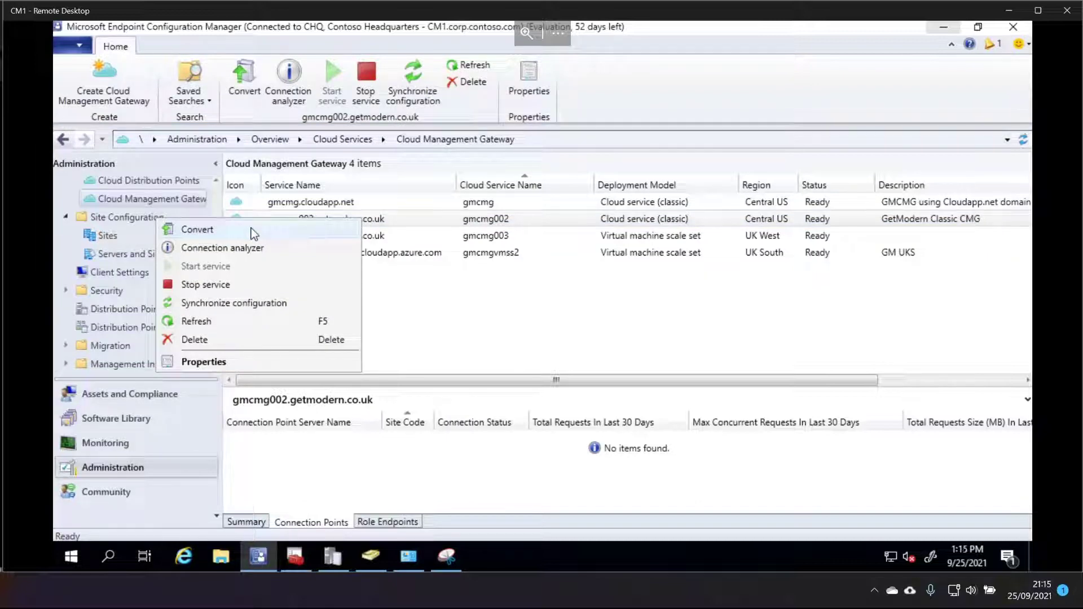
# - Start the conversion of gmcmg002 and move past the Azure tenant page to the settings
pyautogui.click(252, 231)
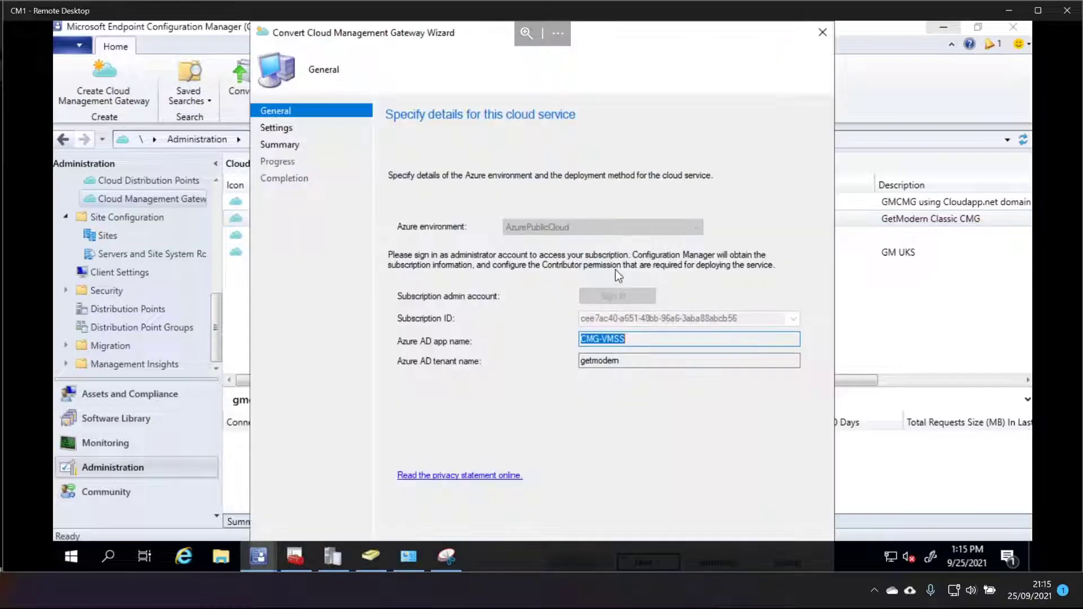
pyautogui.press('Tab')
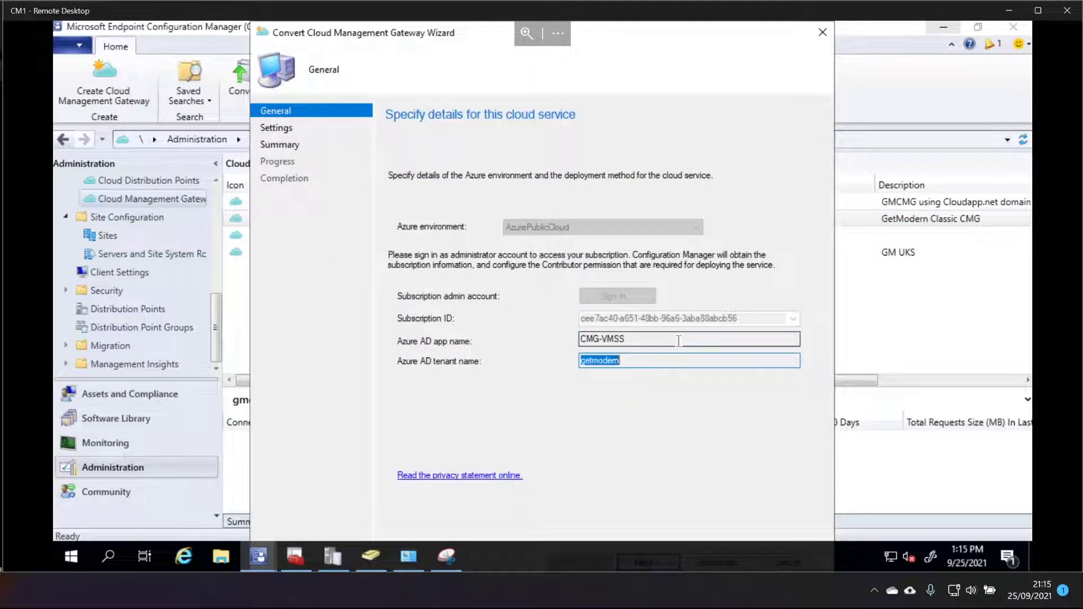
pyautogui.press('Tab')
pyautogui.press('Tab')
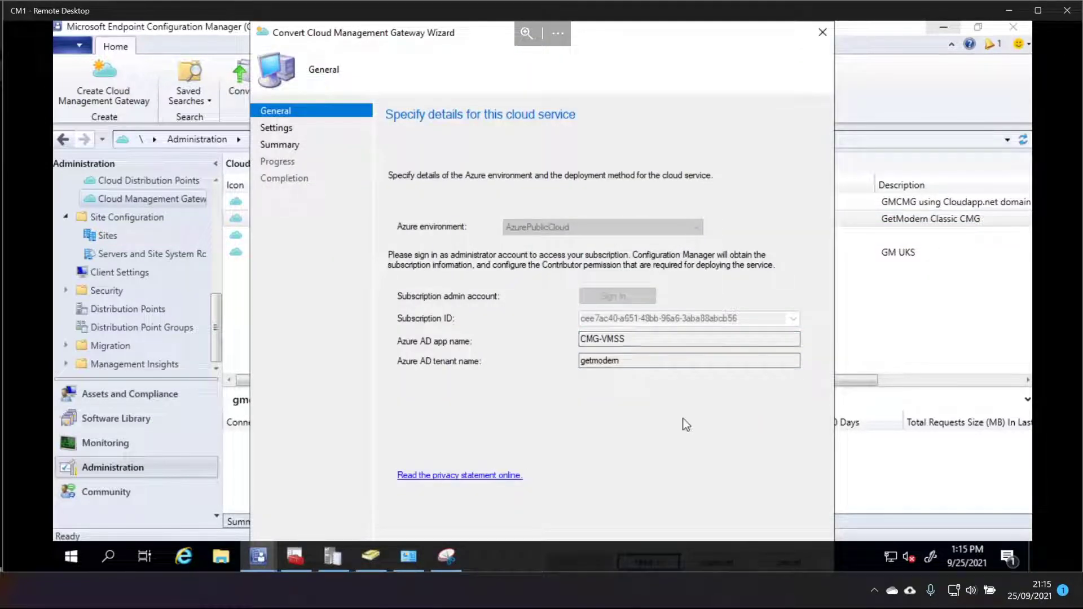
pyautogui.click(653, 566)
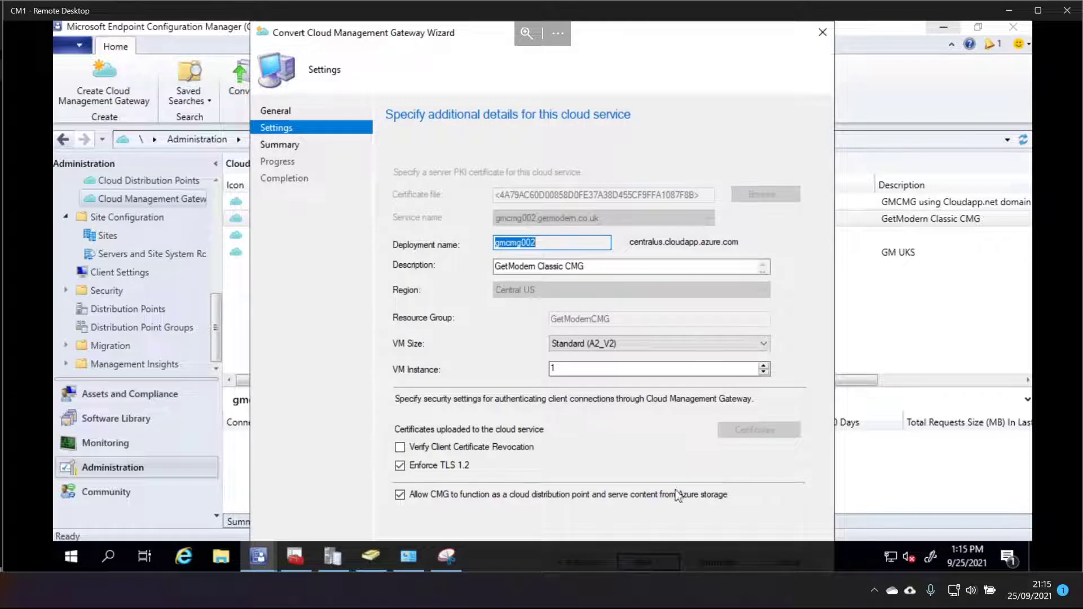
# - Change the description to 'GetModern VMSS CMG', choose Lab (B2S) VM size, and go to Summary
pyautogui.click(571, 241)
pyautogui.moveTo(538, 243); pyautogui.dragTo(475, 242)
pyautogui.doubleClick(550, 266)
pyautogui.write('VMSS')
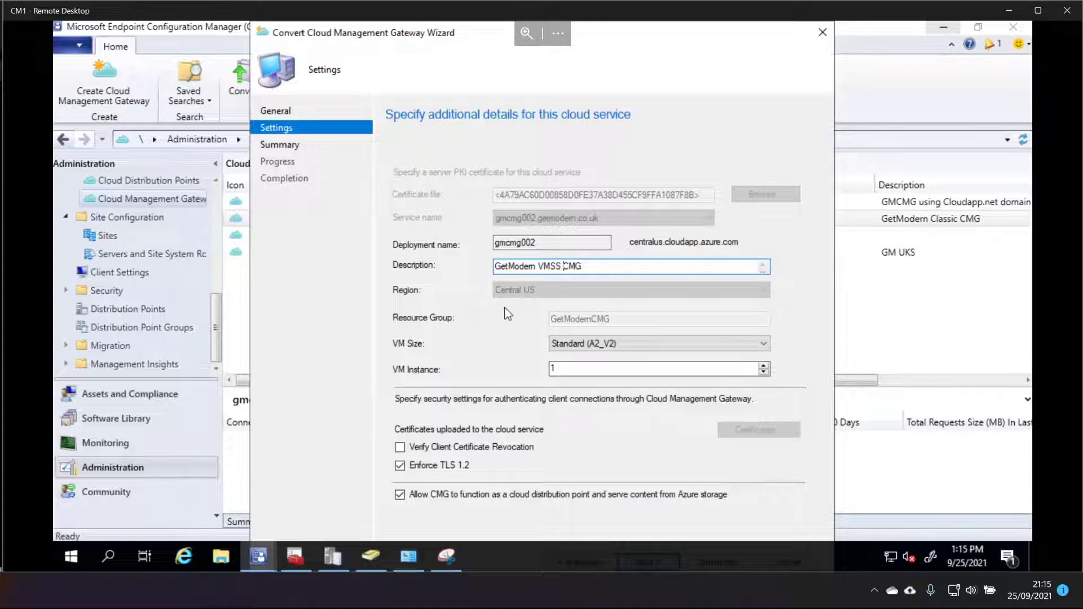
pyautogui.click(637, 344)
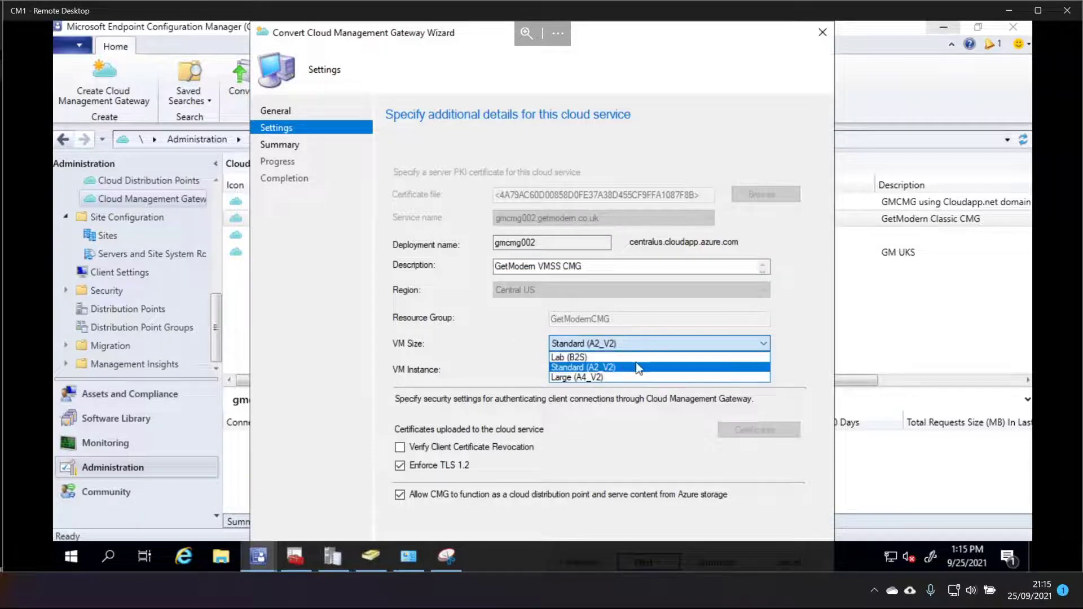
pyautogui.click(627, 361)
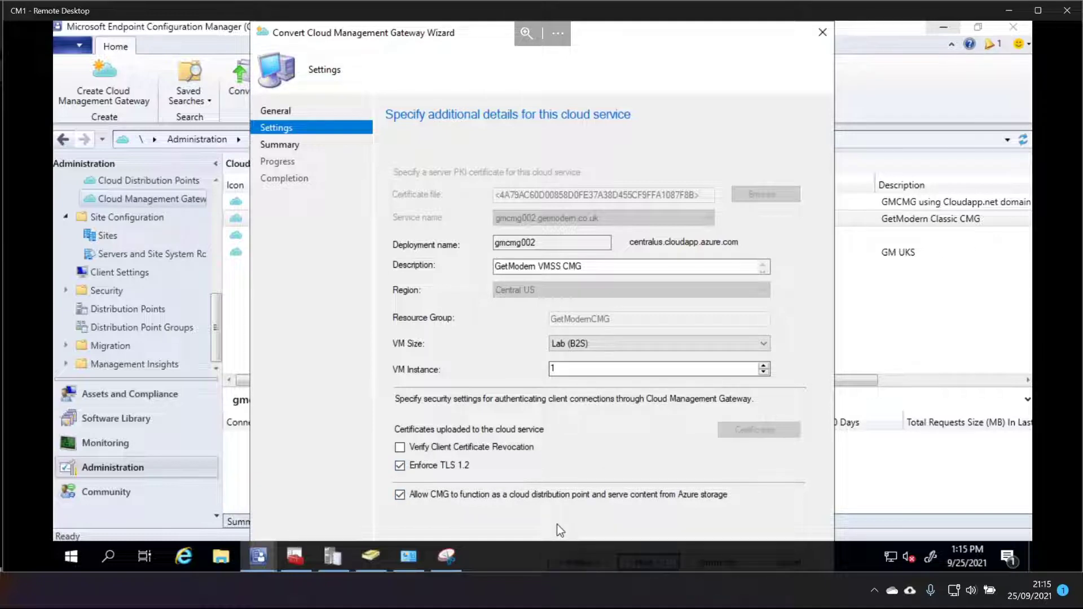
pyautogui.press('Return')
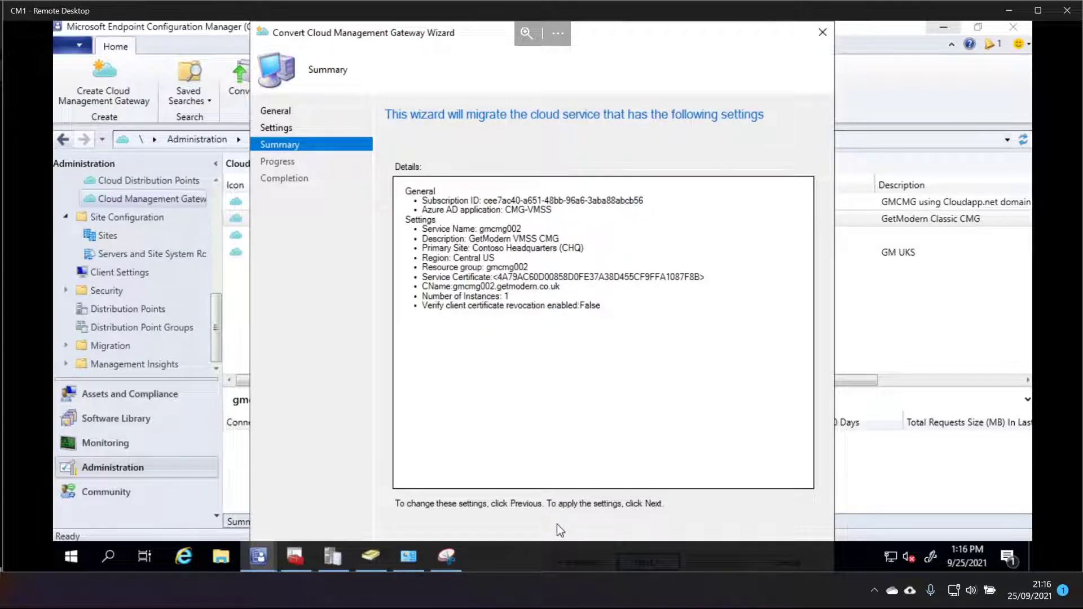
# - Run the conversion from the Summary page and close the wizard once it succeeds
pyautogui.press('Return')
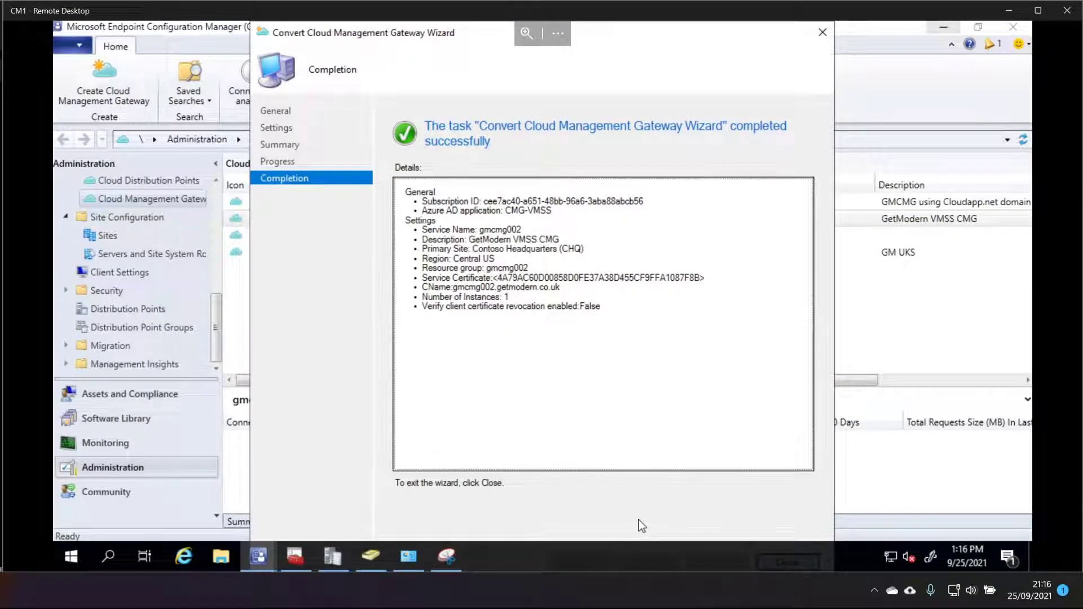
pyautogui.press('Return')
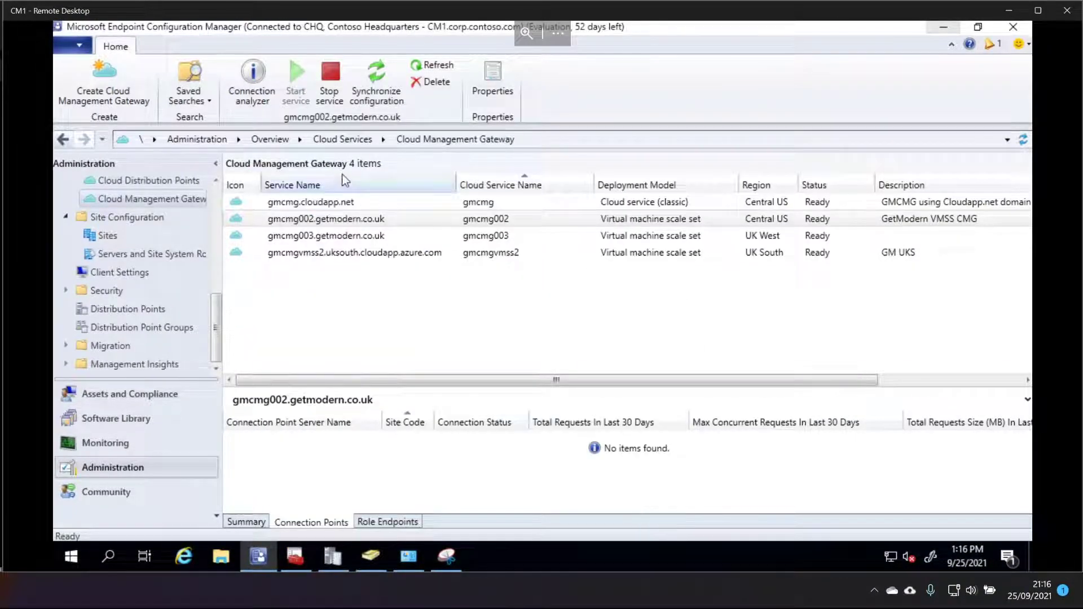
# - Refresh the gateway list and select gmcmg002, which now shows Upgrading
pyautogui.click(428, 66)
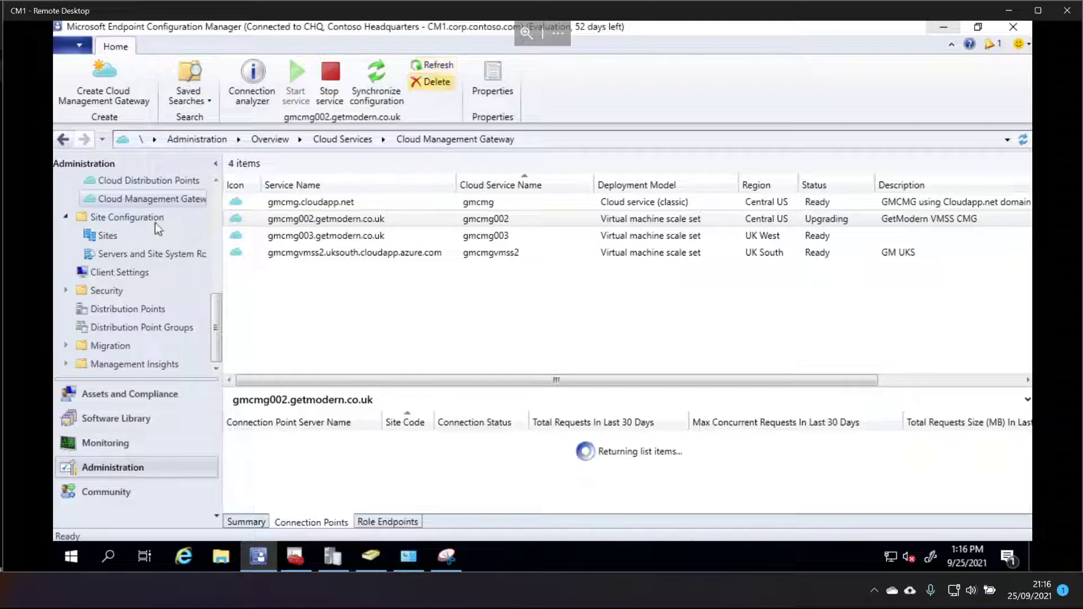
pyautogui.click(837, 224)
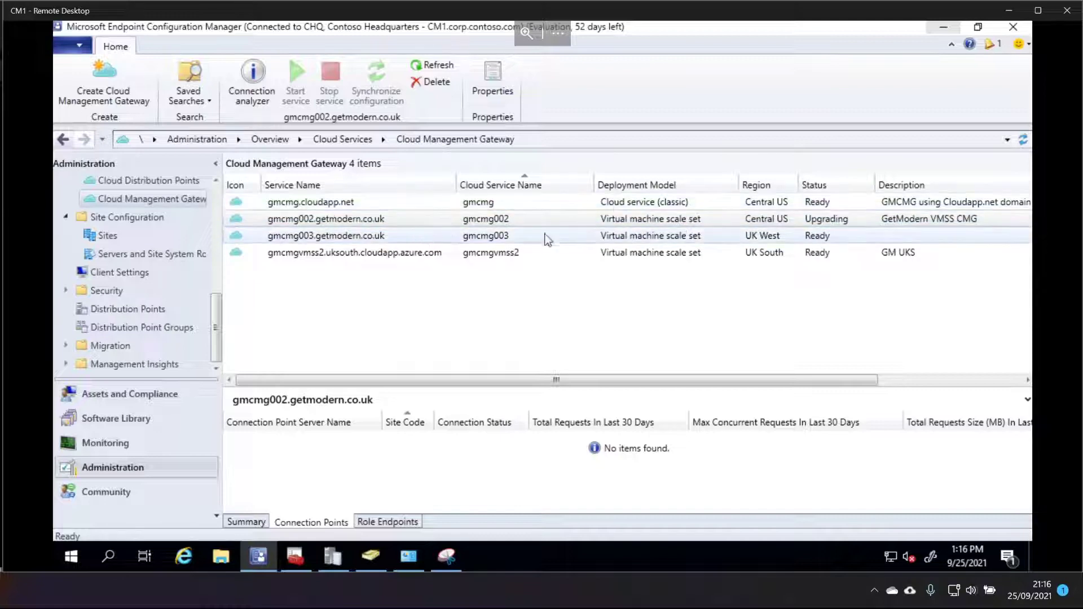
pyautogui.click(361, 219)
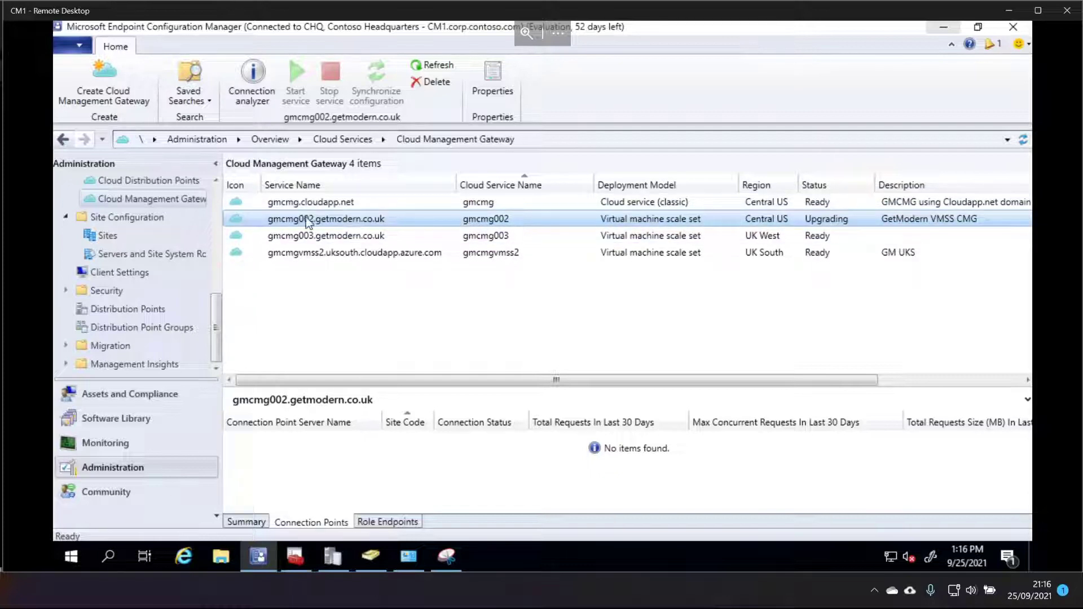
pyautogui.rightClick(328, 220)
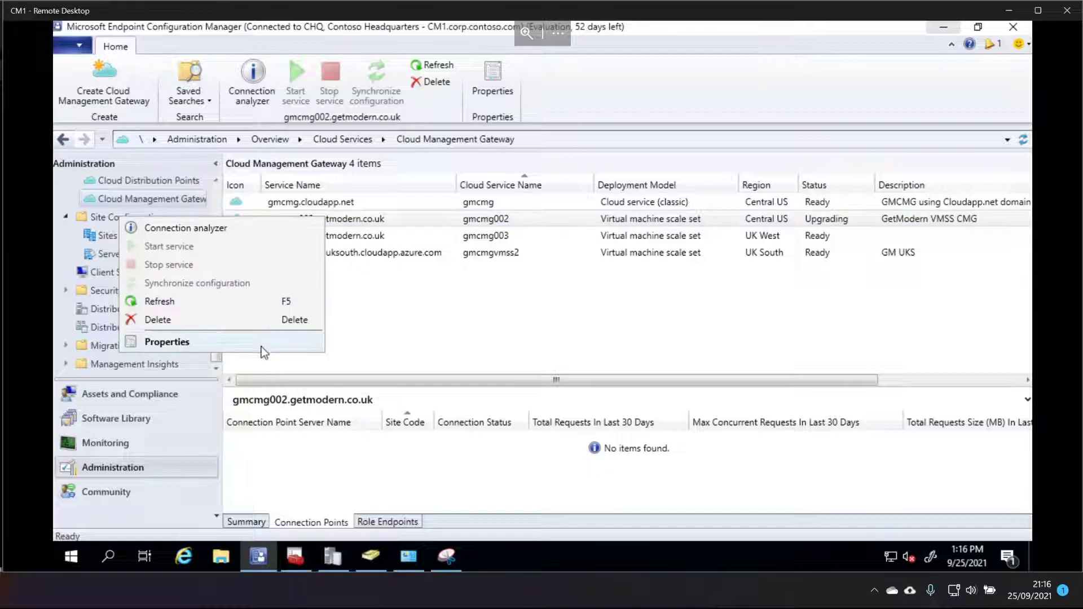
# - Open gmcmg002's Properties and check the Settings deployment name gmcmg002.centralus.cloudapp.azure.com
pyautogui.click(263, 343)
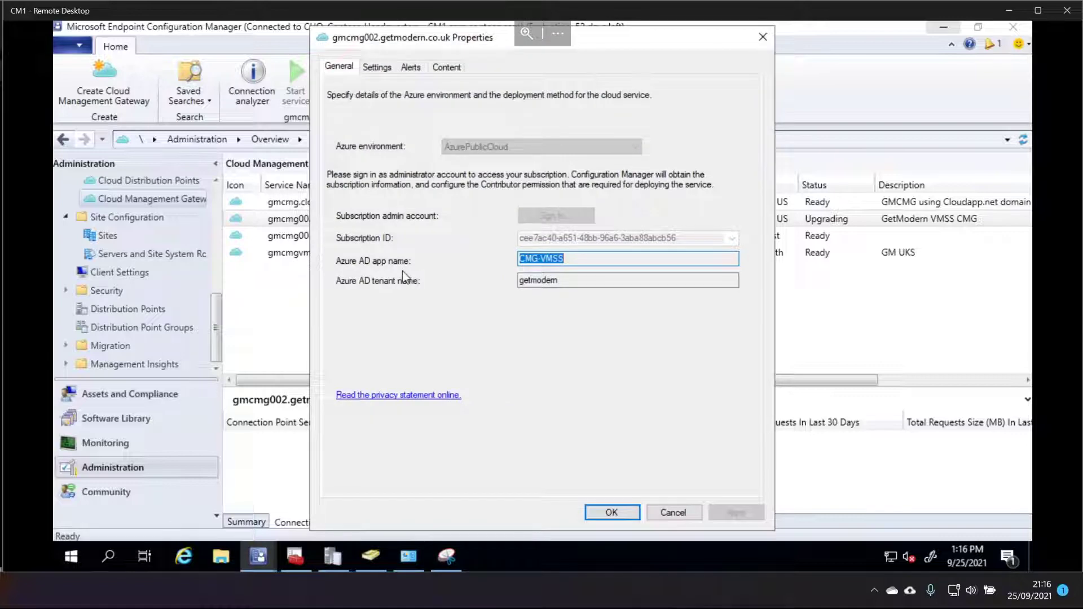
pyautogui.click(378, 67)
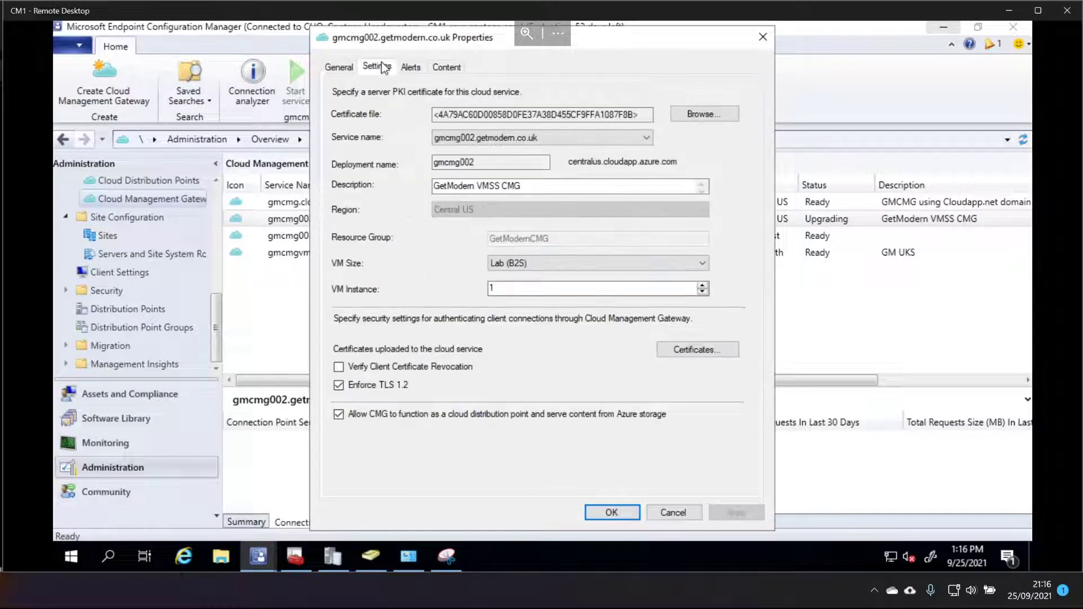
pyautogui.moveTo(499, 163); pyautogui.dragTo(421, 164)
pyautogui.click(497, 164)
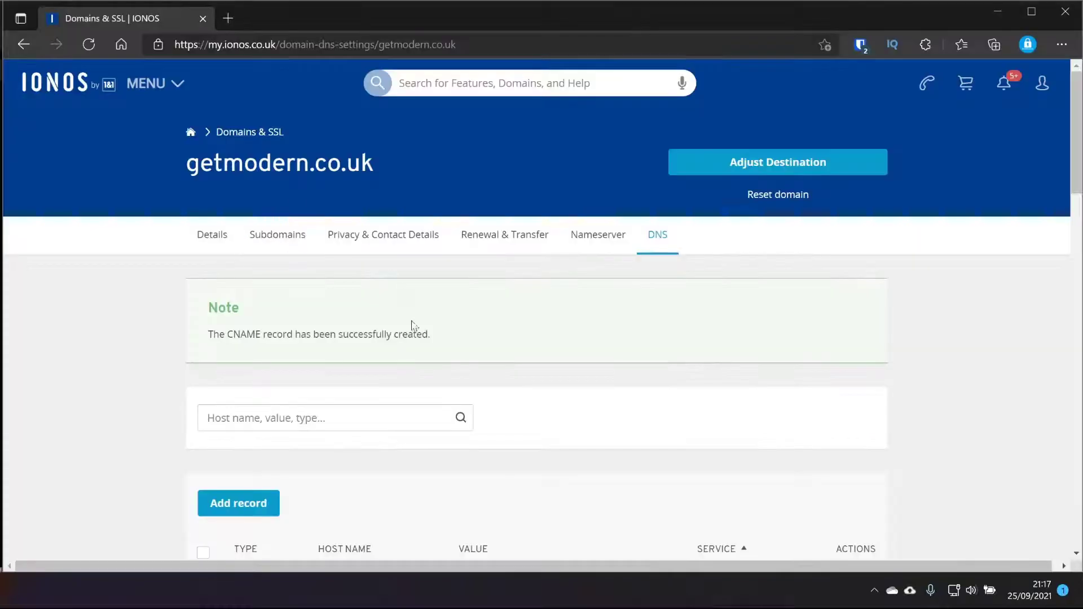
# - Change the gmcmg002 CNAME target to gmcmg002.centralus.cloudapp.azure.com and save the record
pyautogui.scroll(-10, 412, 326)
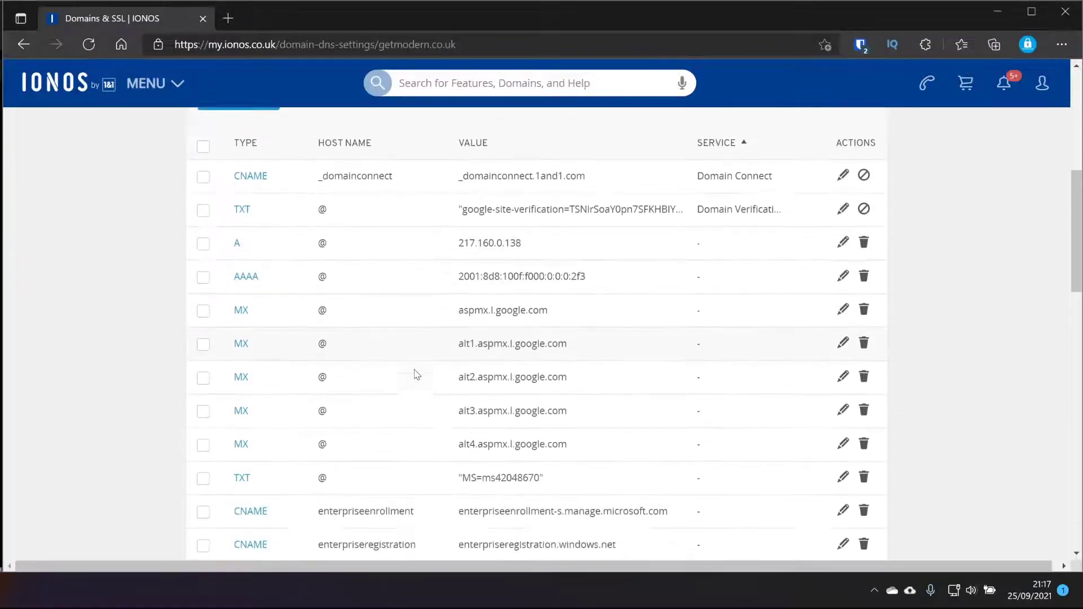
pyautogui.scroll(-3, 400, 374)
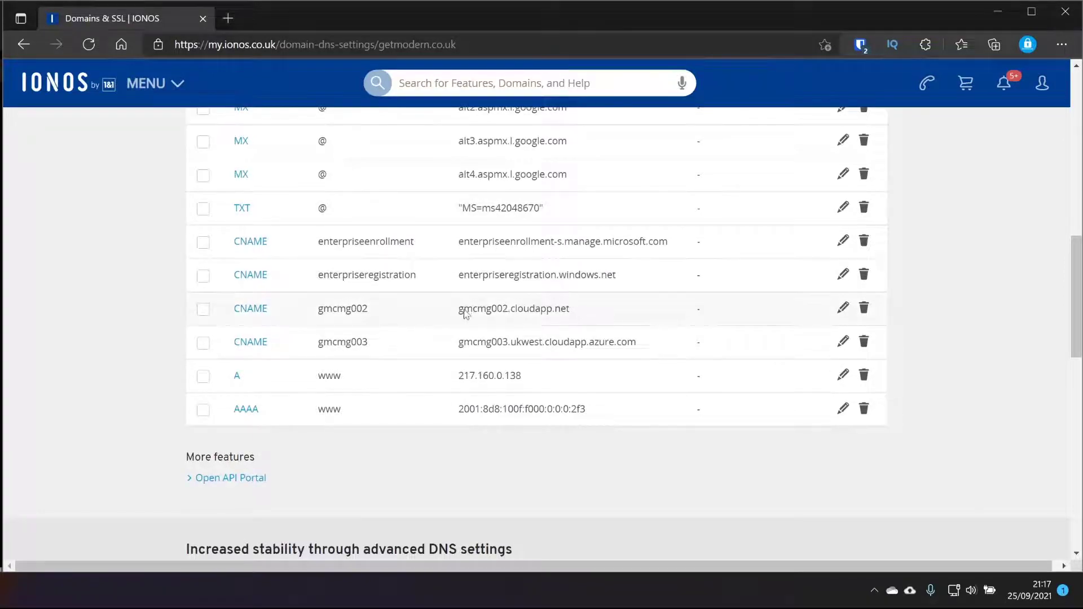
pyautogui.moveTo(472, 317)
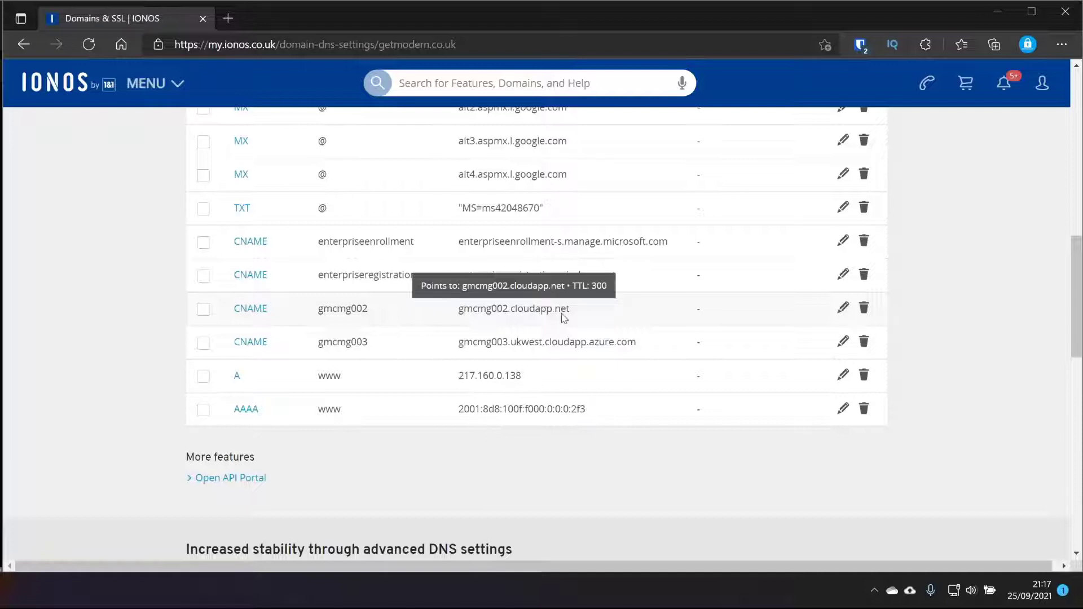
pyautogui.click(840, 311)
pyautogui.moveTo(522, 316); pyautogui.dragTo(399, 316)
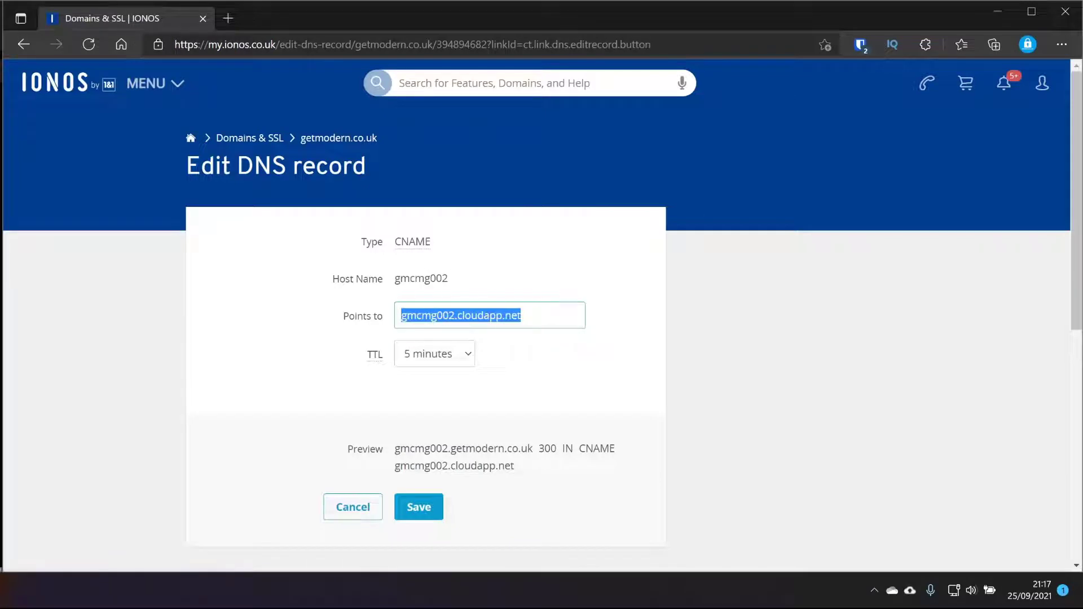
pyautogui.moveTo(521, 316); pyautogui.dragTo(456, 315)
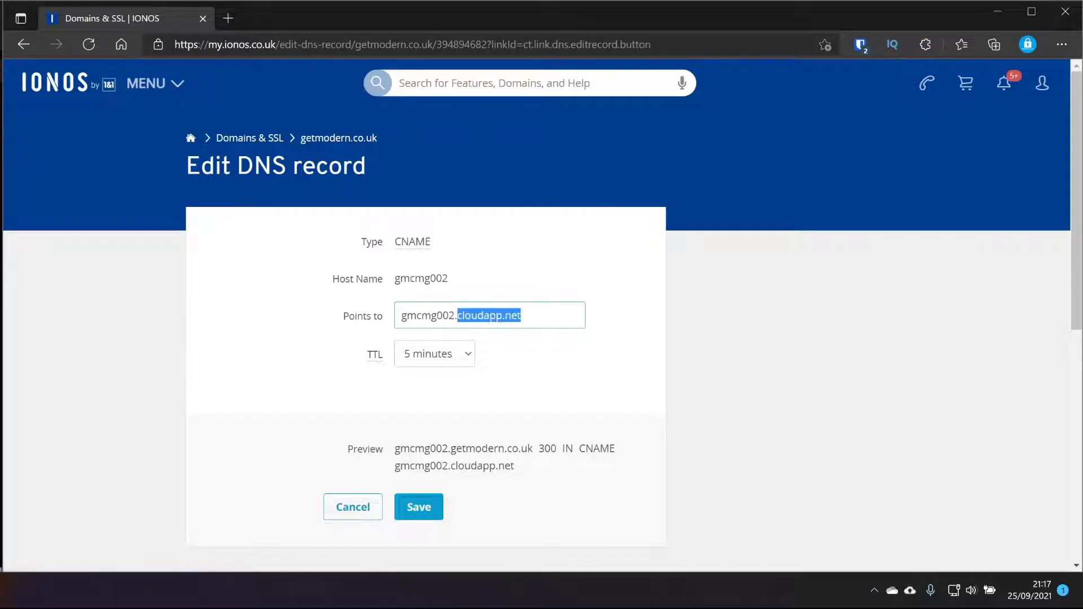
pyautogui.press('BackSpace')
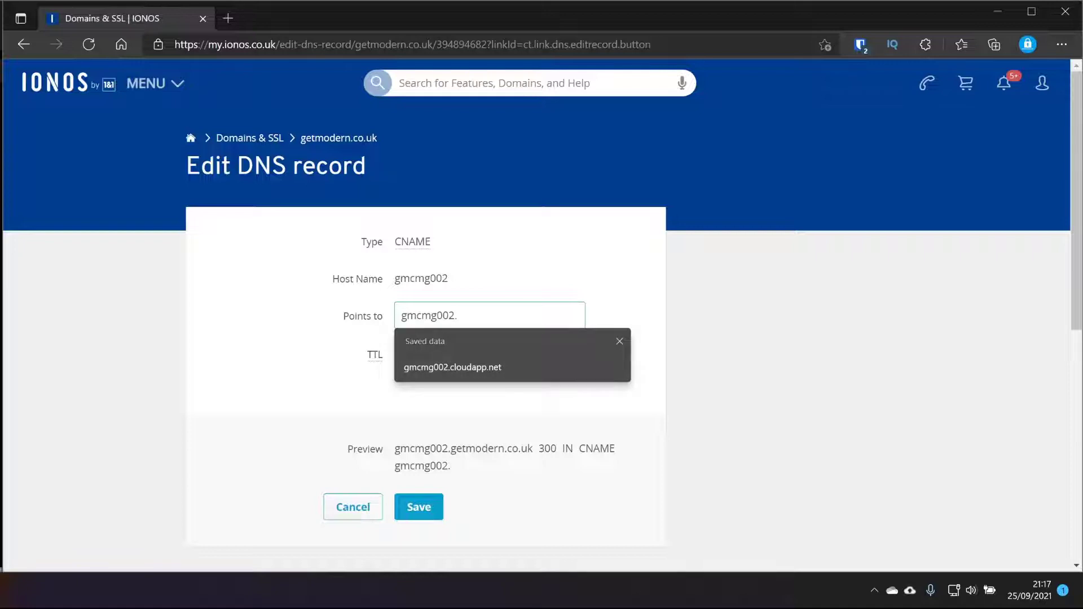
pyautogui.write('centralus.cloudapp.azure.com')
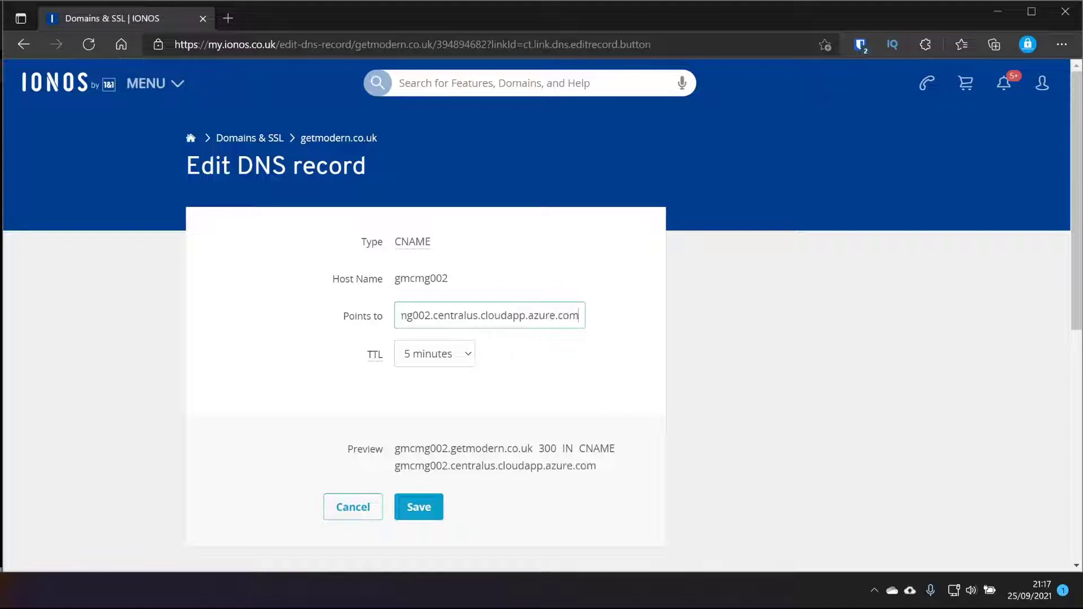
pyautogui.click(427, 510)
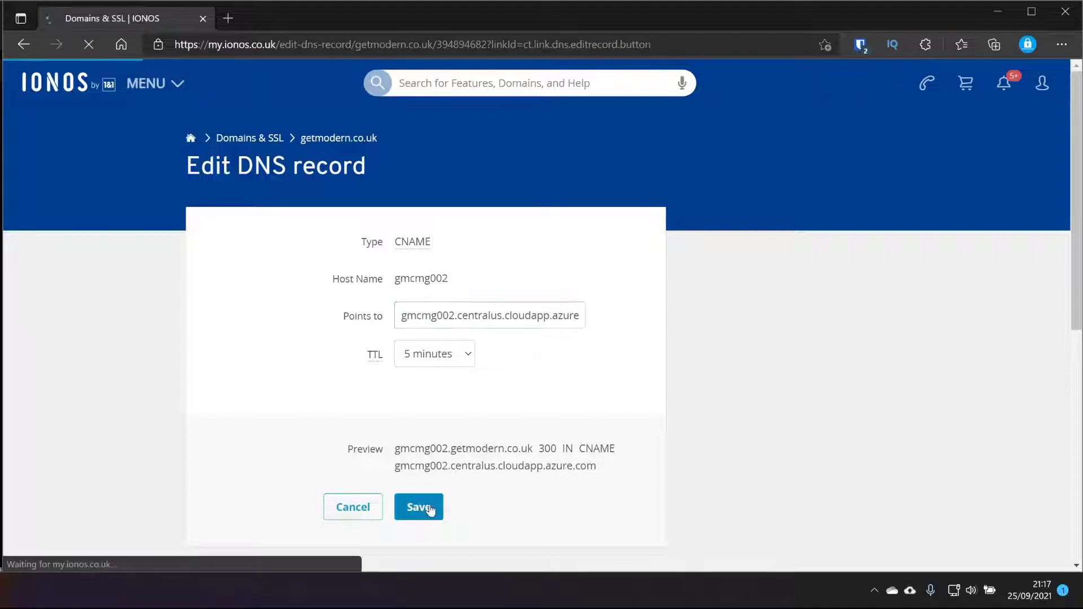
pyautogui.hotkey('alt', 'Tab')
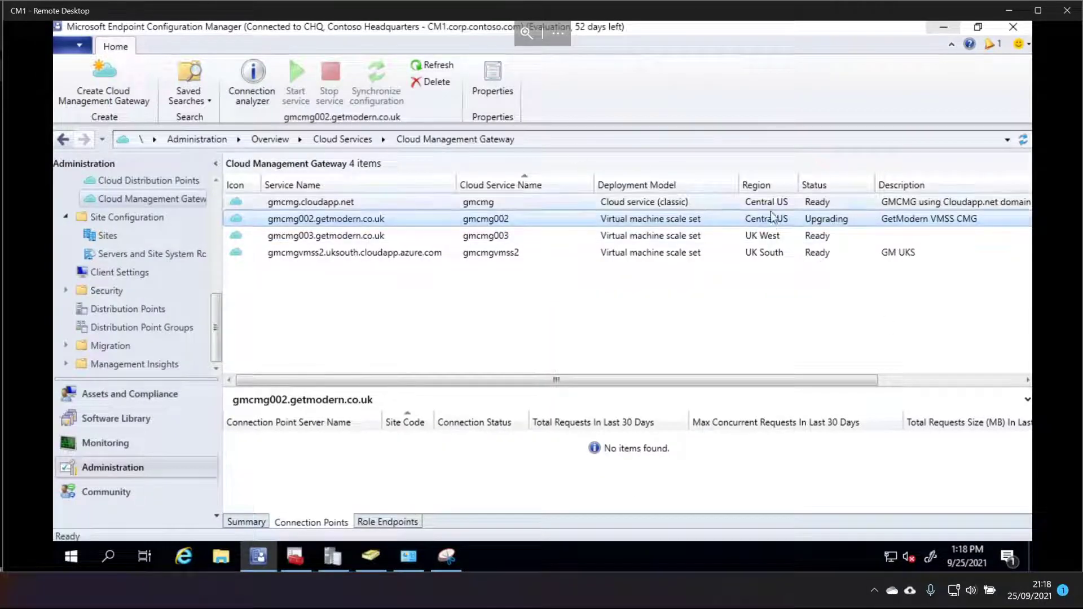
# - Refresh gmcmg002's connection points, which list none as its status turns to Error
pyautogui.click(427, 64)
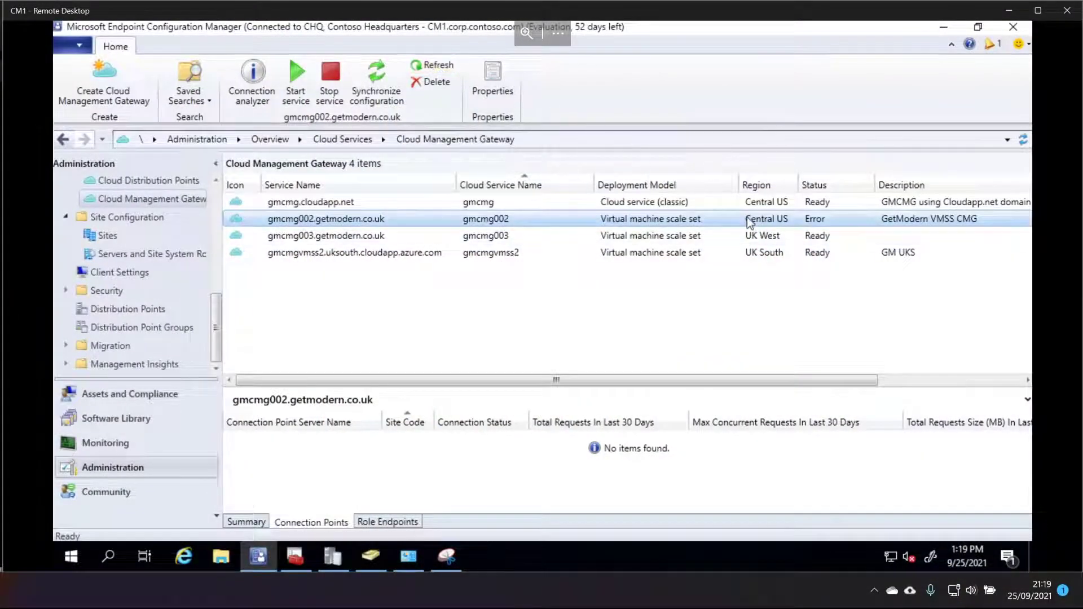
# - Review gmcmg002's Summary, Connection Points and Role Endpoints tabs, then refresh until it reports Ready
pyautogui.rightClick(798, 222)
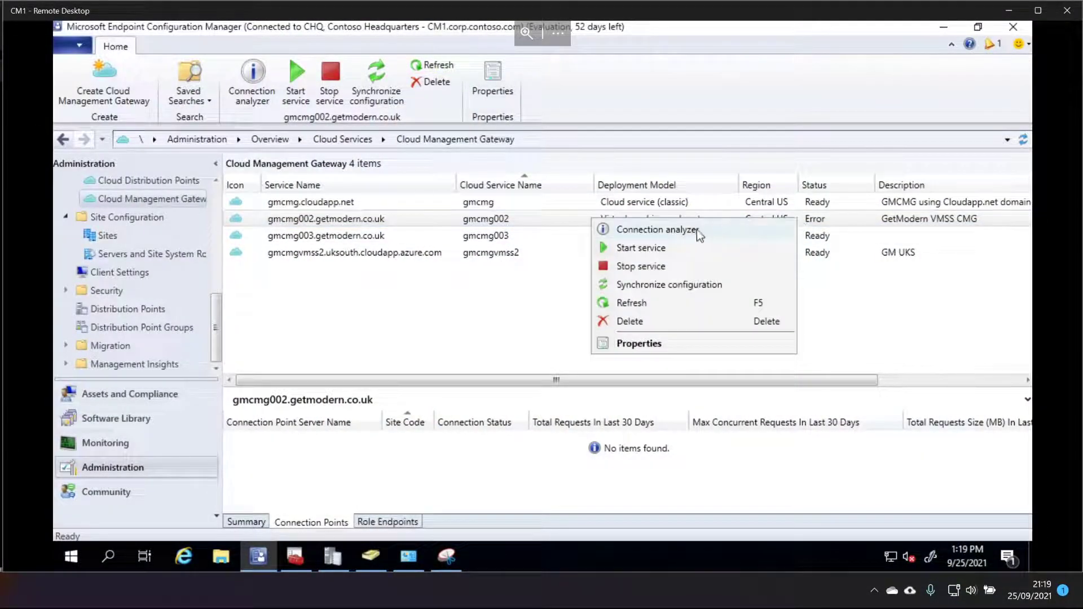
pyautogui.click(248, 523)
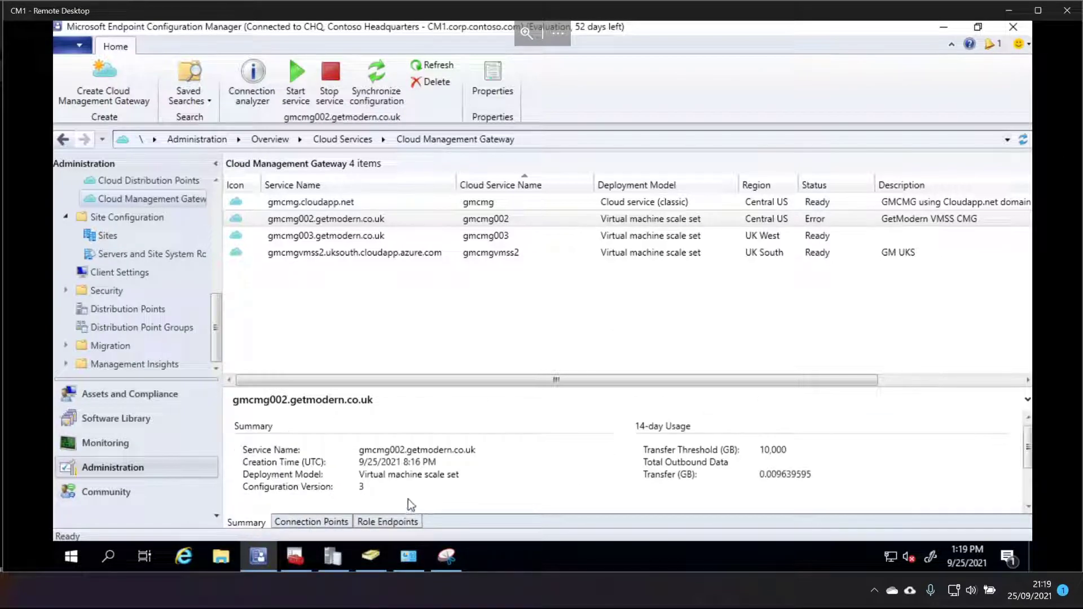
pyautogui.click(329, 522)
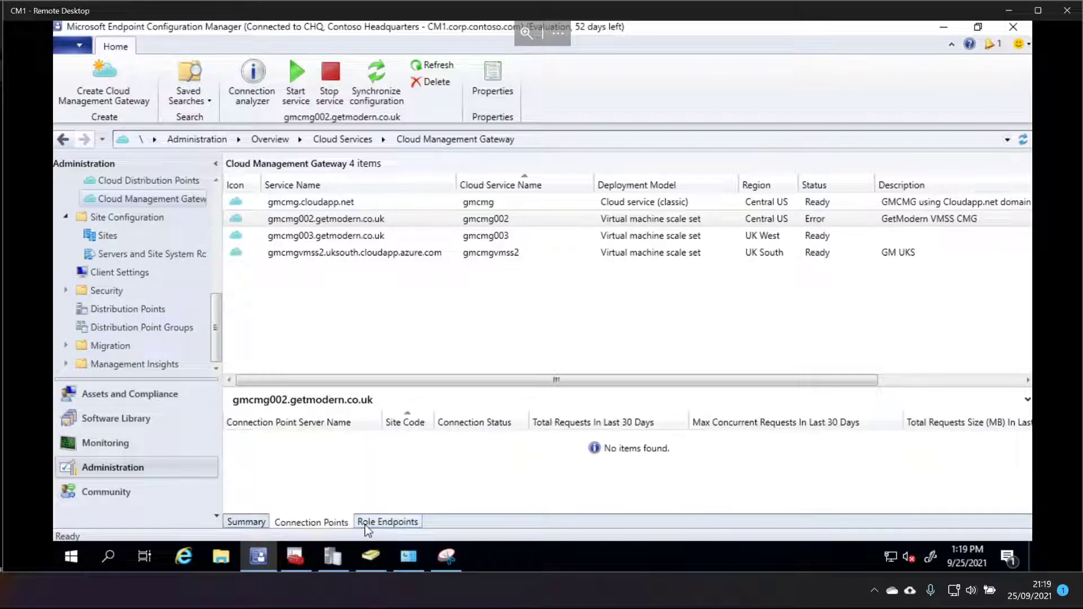
pyautogui.click(374, 523)
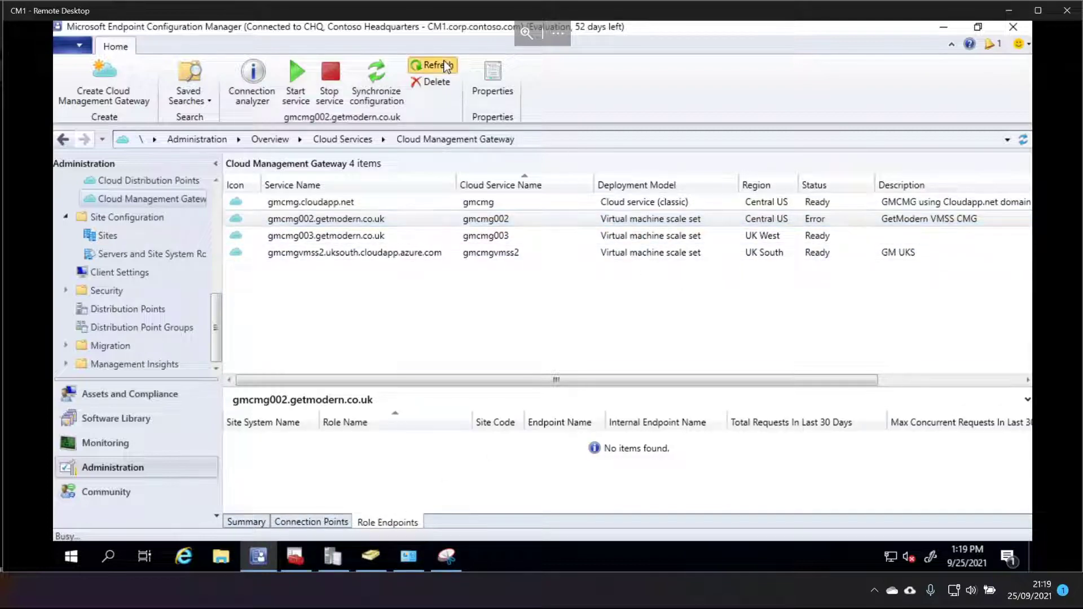
pyautogui.click(792, 220)
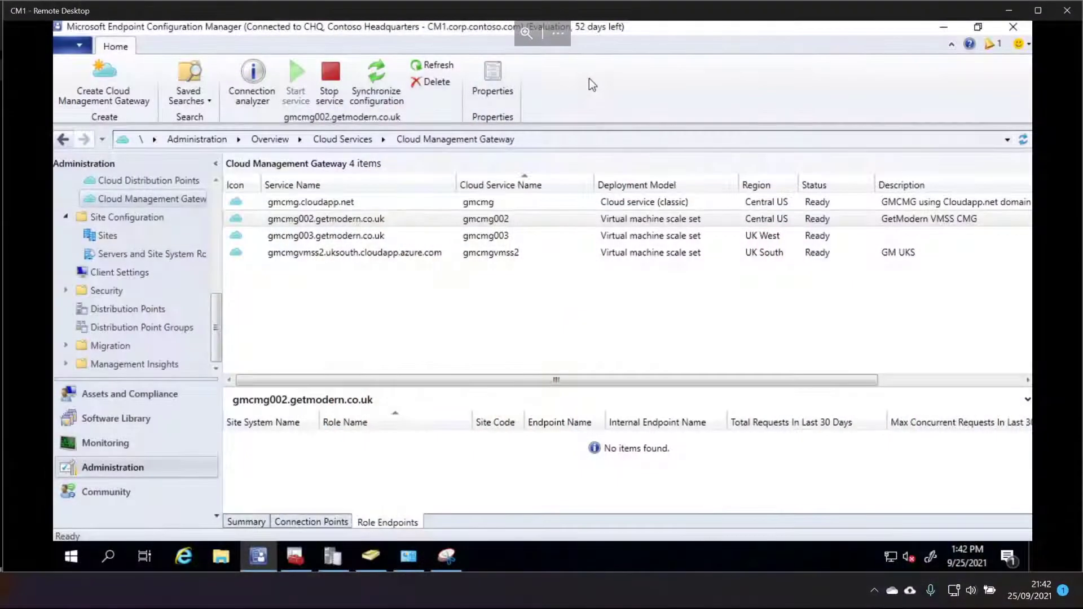
# - Run the connection analyzer on gmcmg002, signed in with the Azure AD test user account
pyautogui.click(284, 220)
pyautogui.rightClick(283, 220)
pyautogui.click(199, 225)
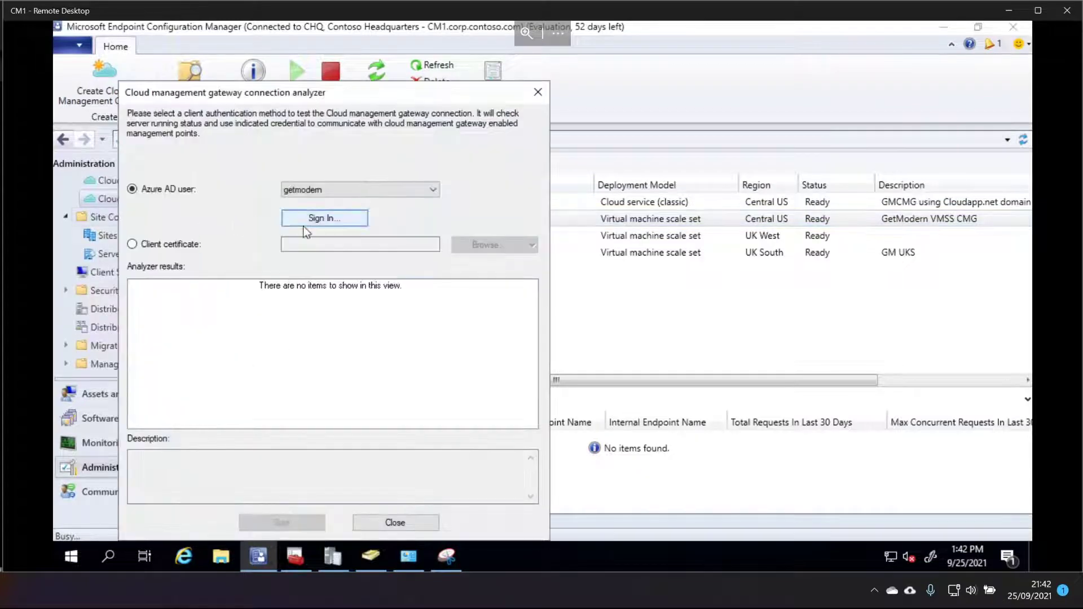
pyautogui.click(324, 224)
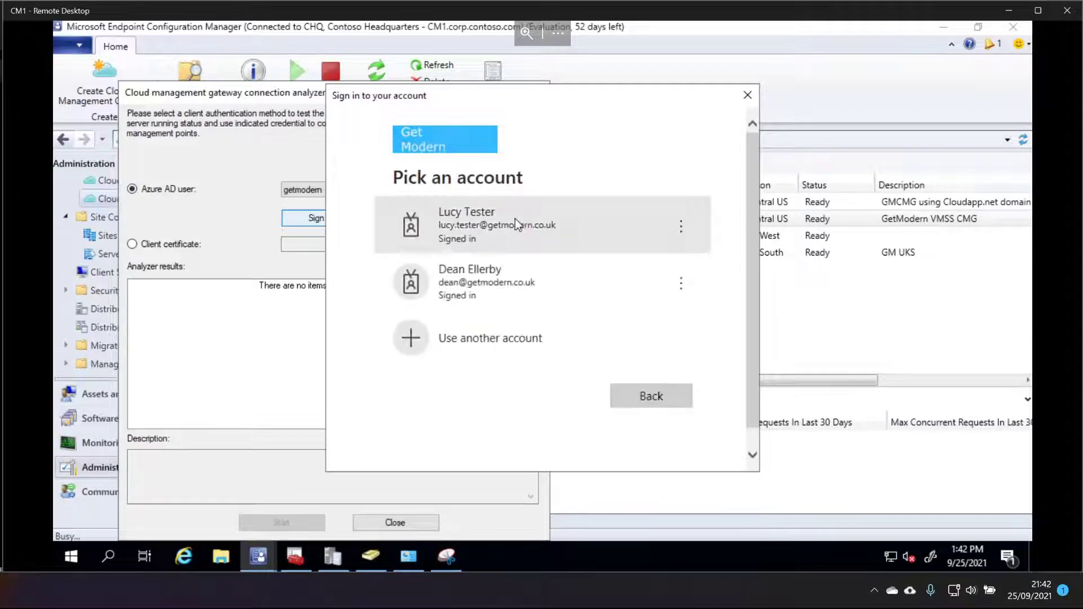
pyautogui.click(515, 218)
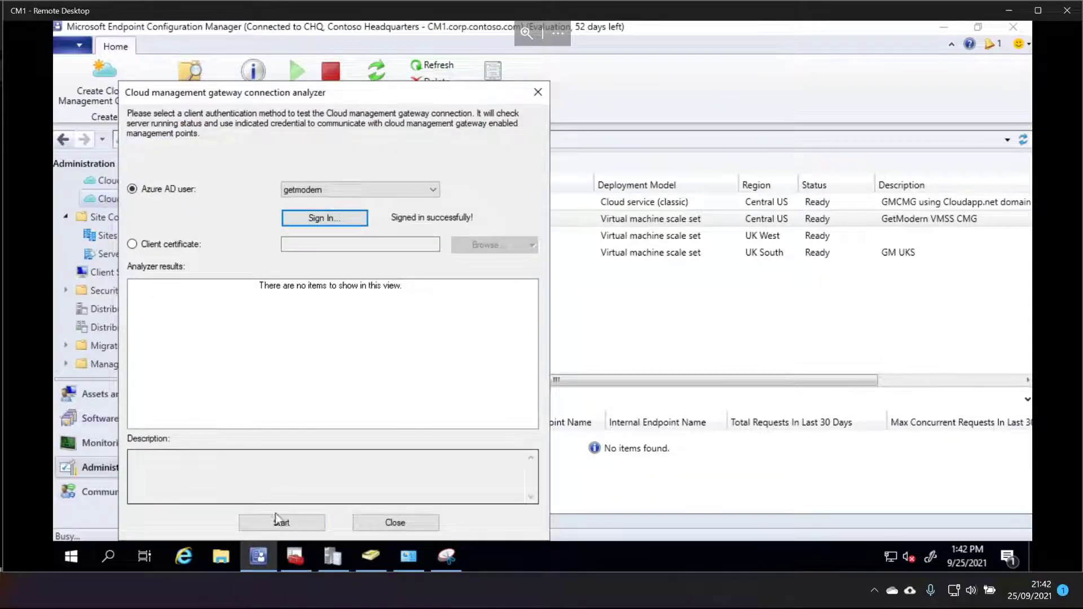
pyautogui.click(277, 522)
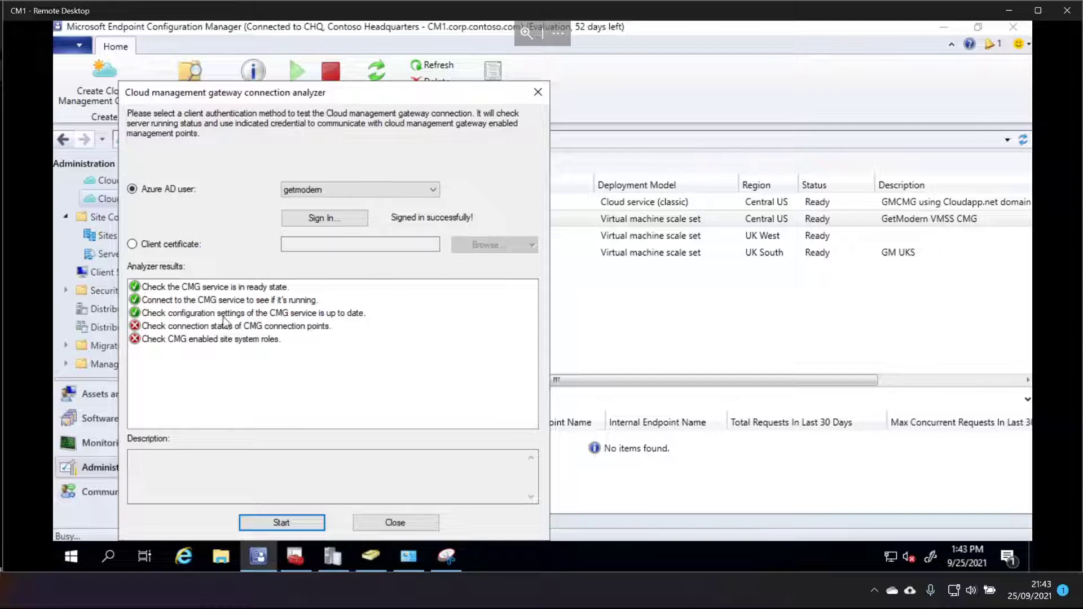
# - Close the analyzer and look over gmcmg002's connection points and properties without changes
pyautogui.click(395, 522)
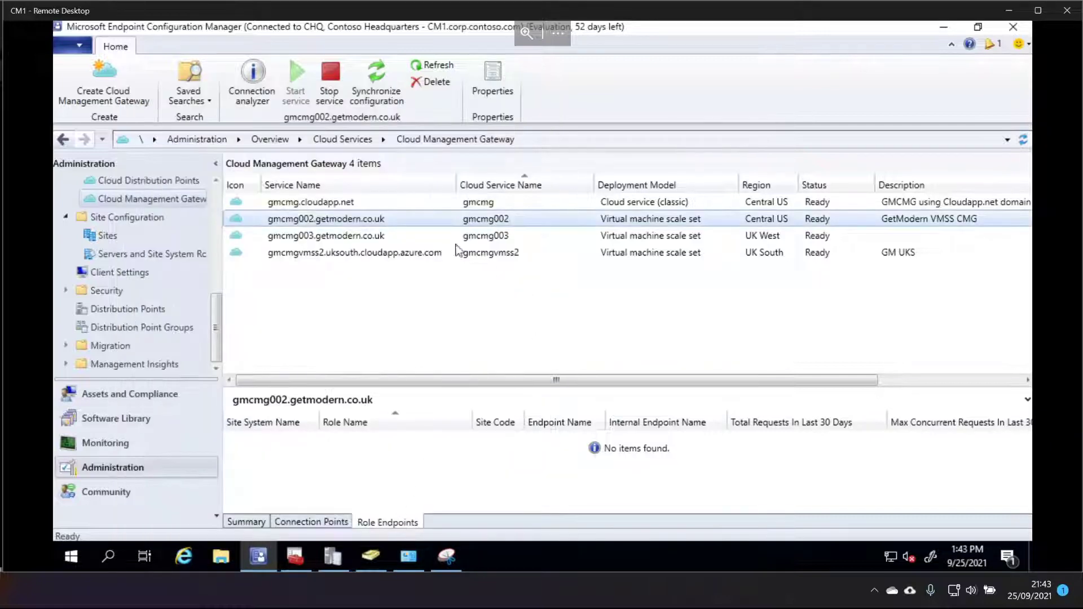
pyautogui.click(324, 521)
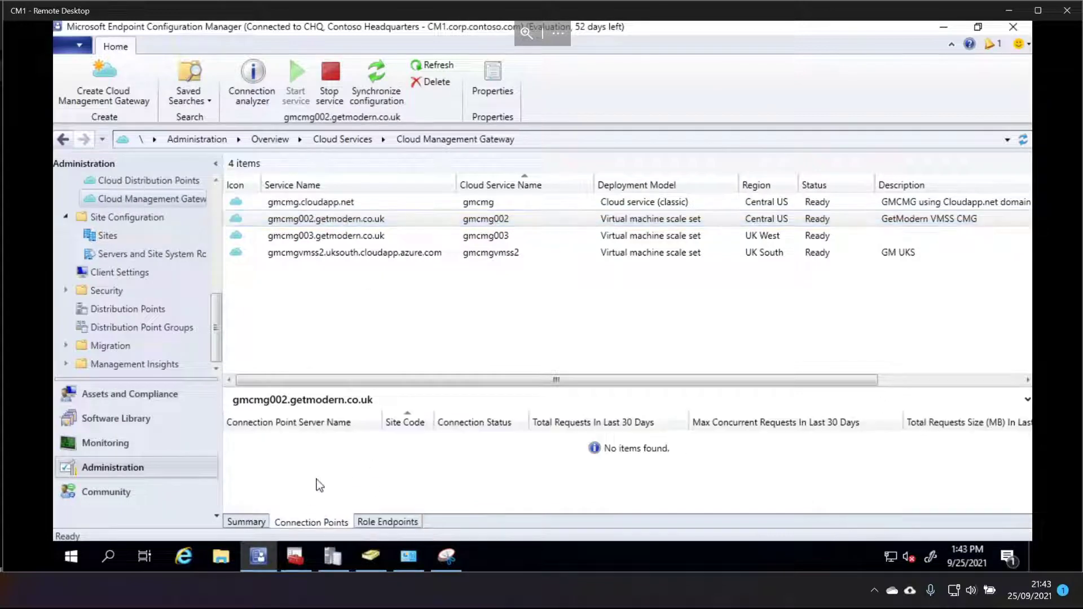
pyautogui.rightClick(357, 219)
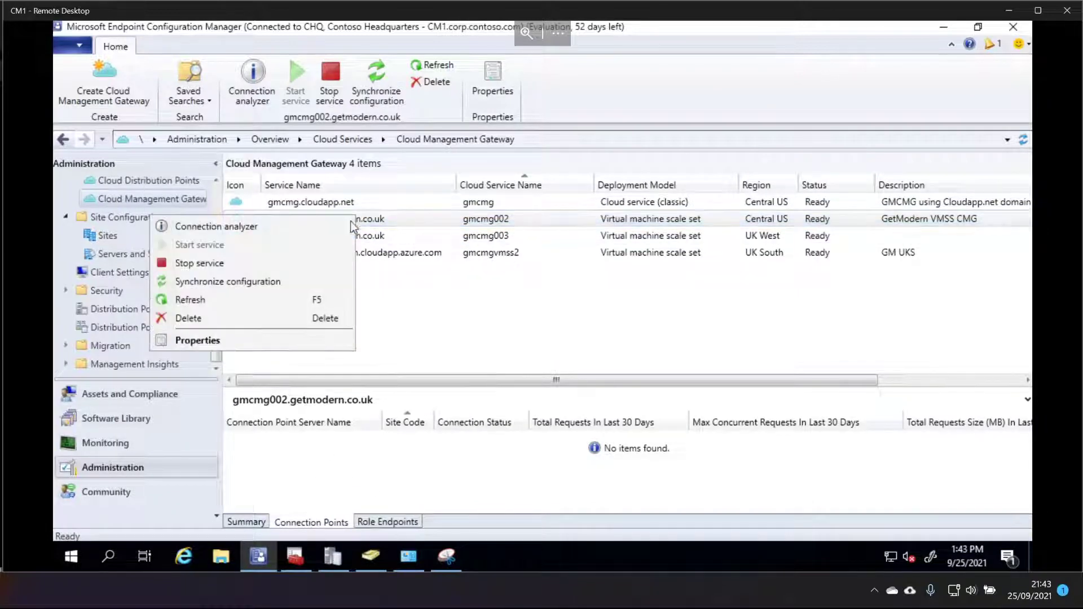
pyautogui.click(276, 345)
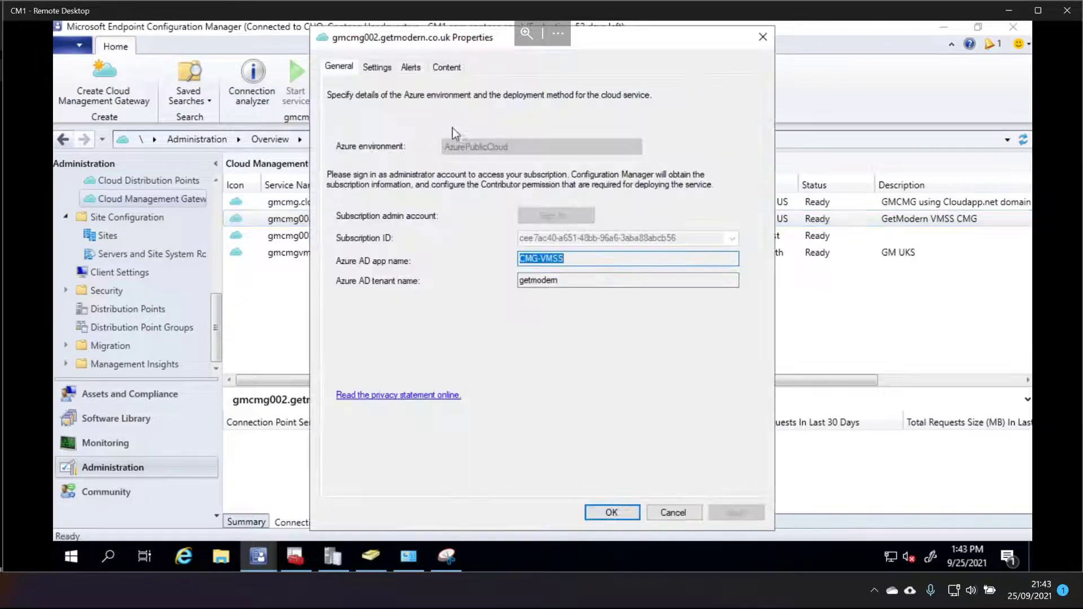
pyautogui.click(674, 513)
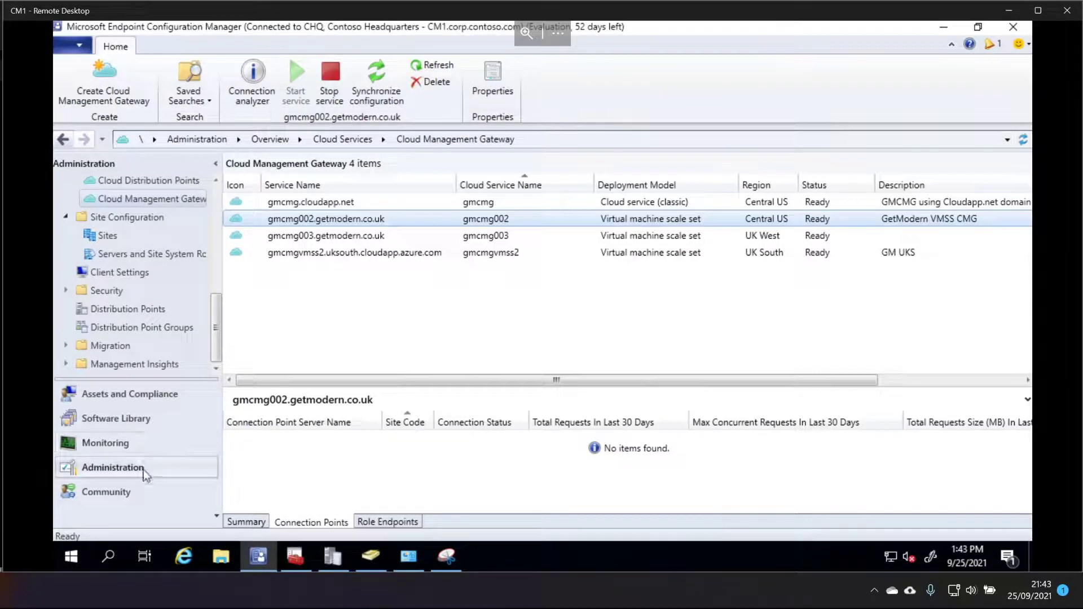
# - Assign the CMG connection point role to GMCMG002.GETMODERN.CO.UK in its properties
pyautogui.click(169, 255)
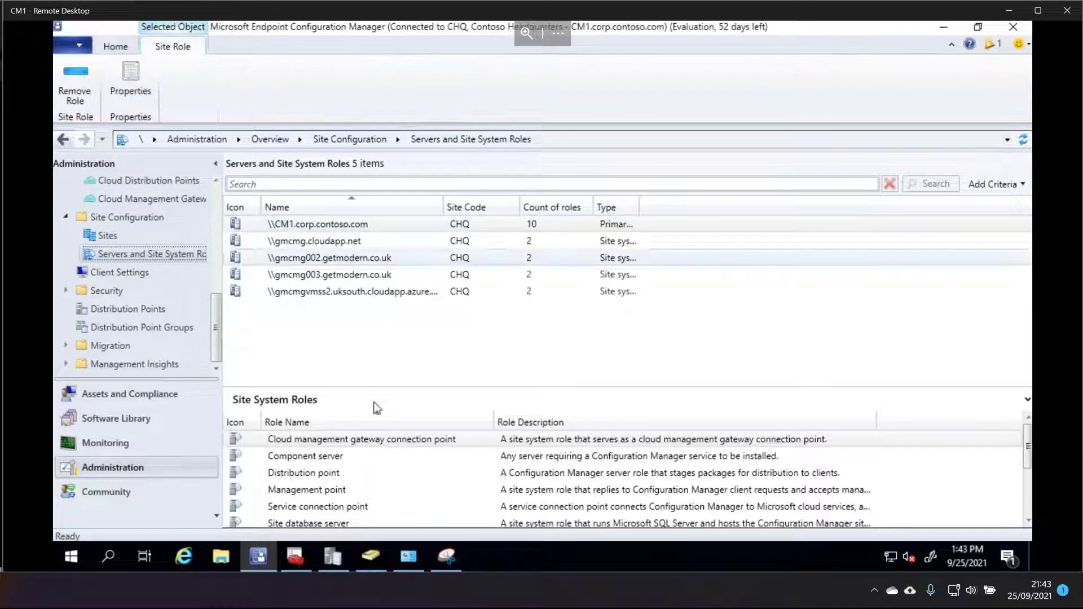
pyautogui.click(371, 438)
pyautogui.rightClick(371, 439)
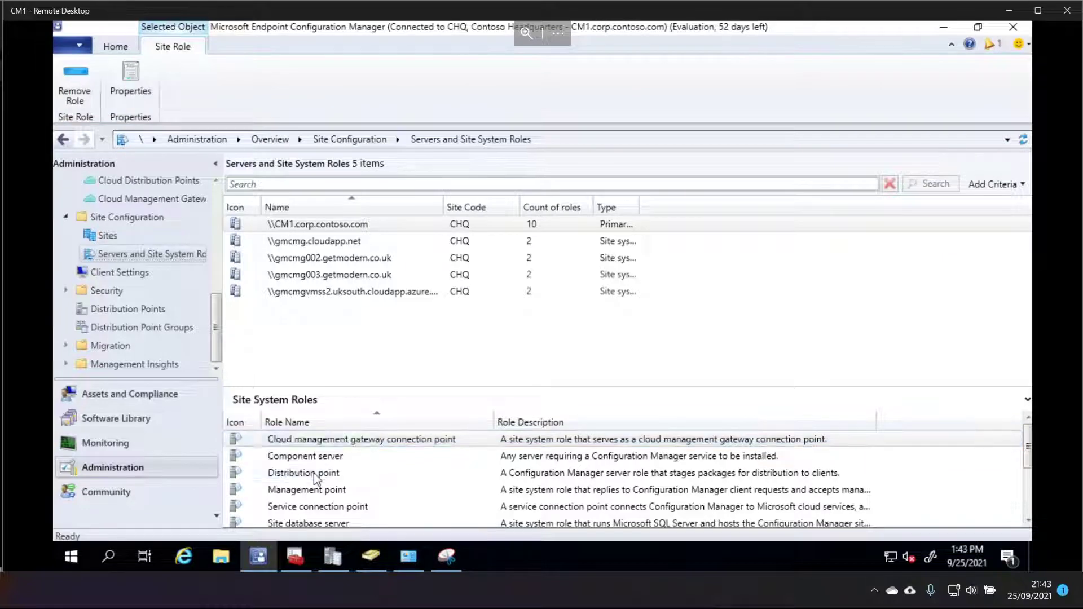
pyautogui.click(299, 467)
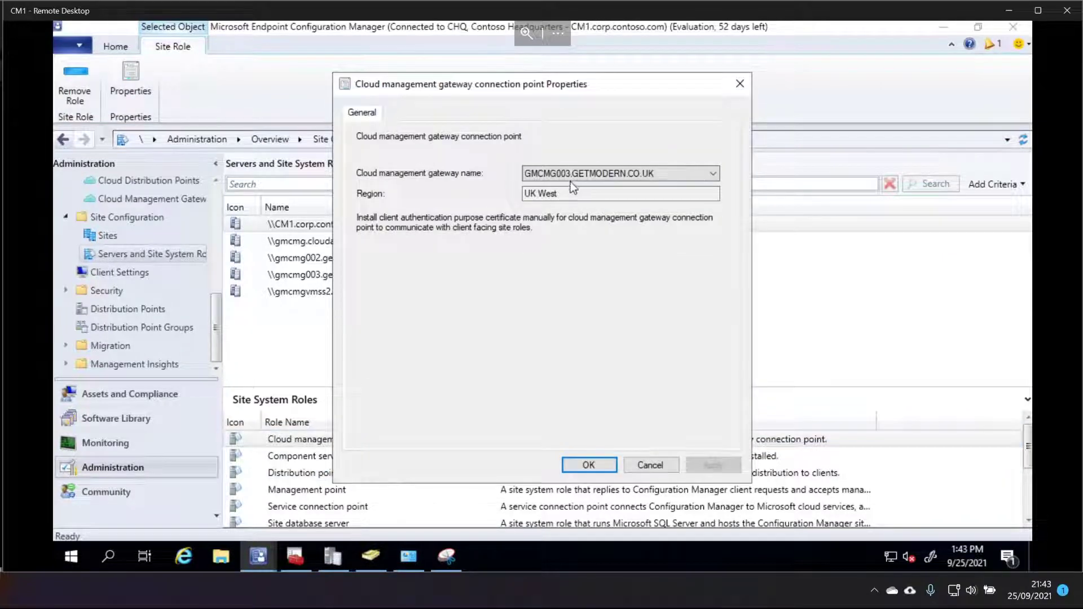
pyautogui.click(570, 180)
pyautogui.click(570, 208)
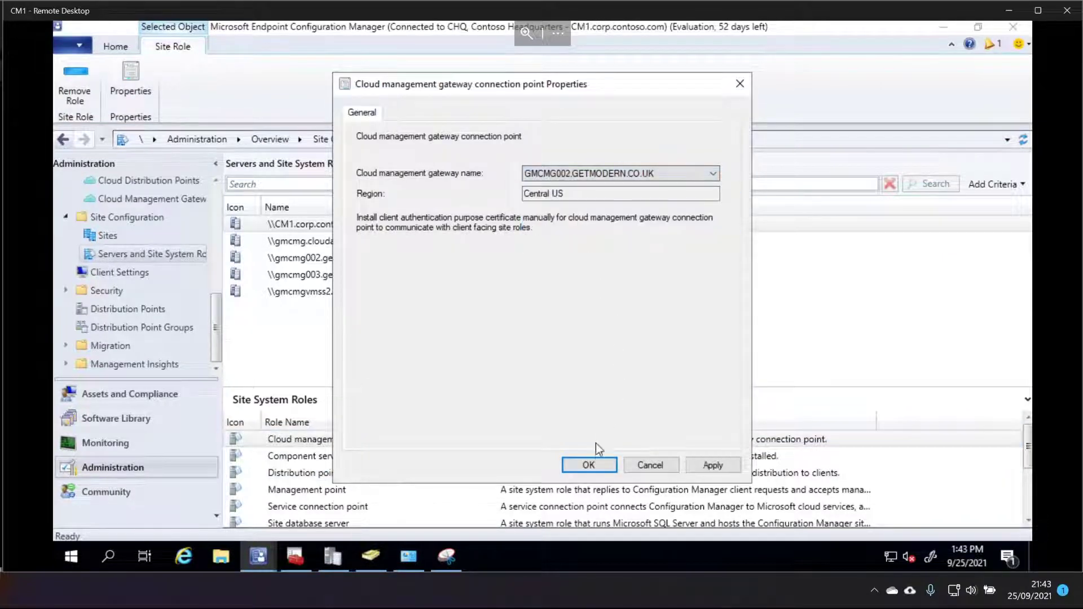
pyautogui.click(587, 462)
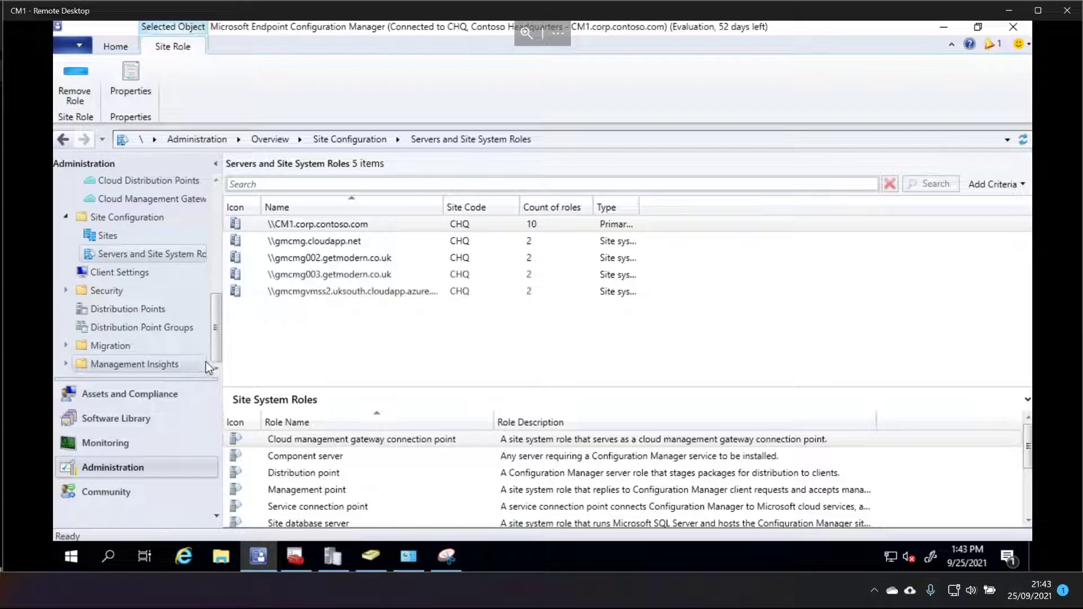
# - Synchronize gmcmg002's configuration and refresh the gateway list
pyautogui.click(182, 200)
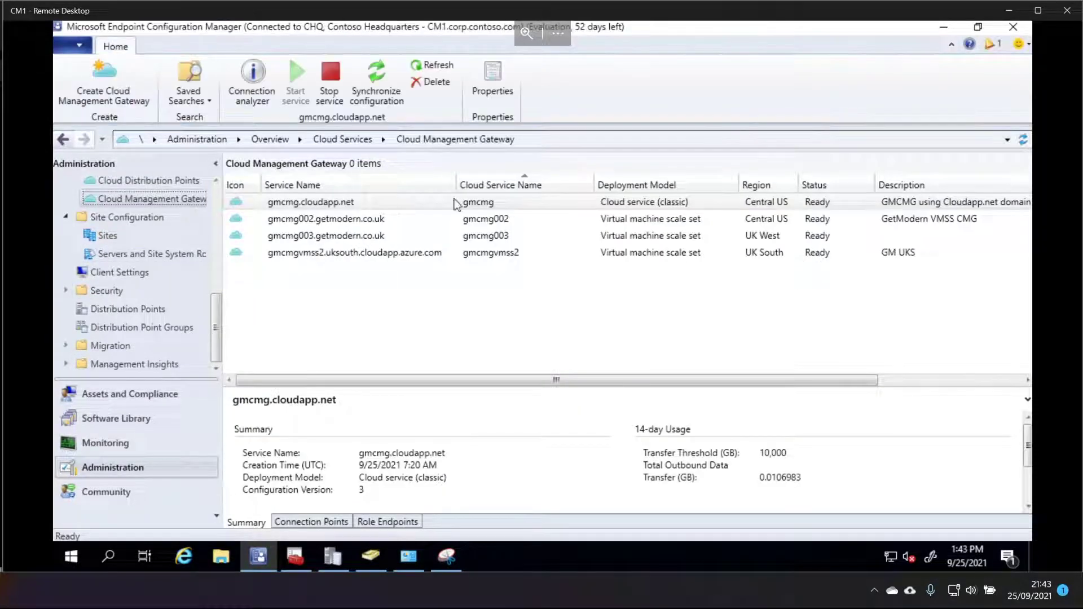
pyautogui.click(376, 219)
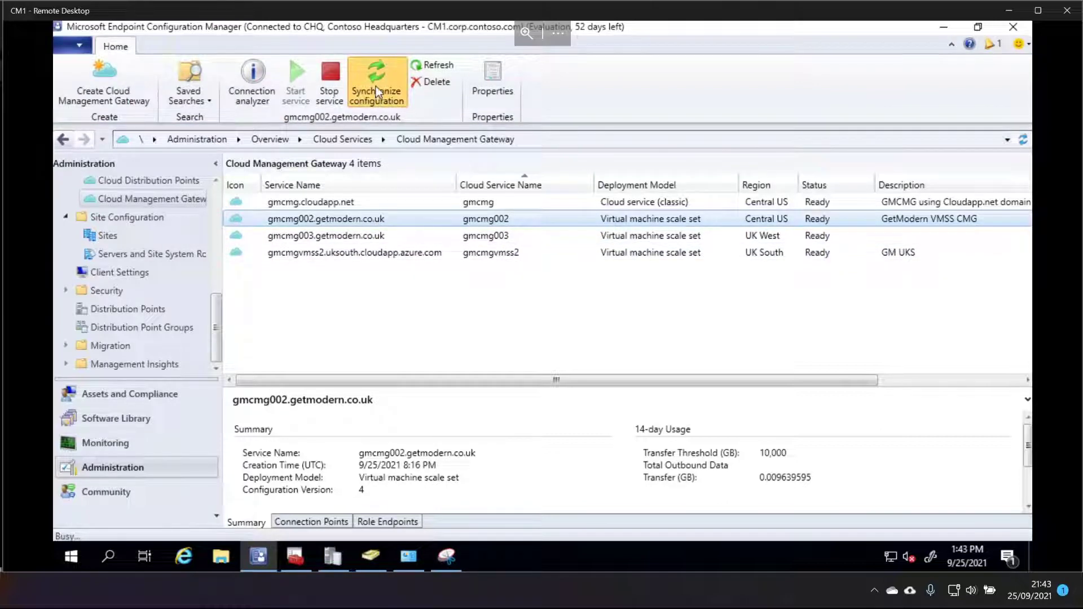
pyautogui.click(376, 86)
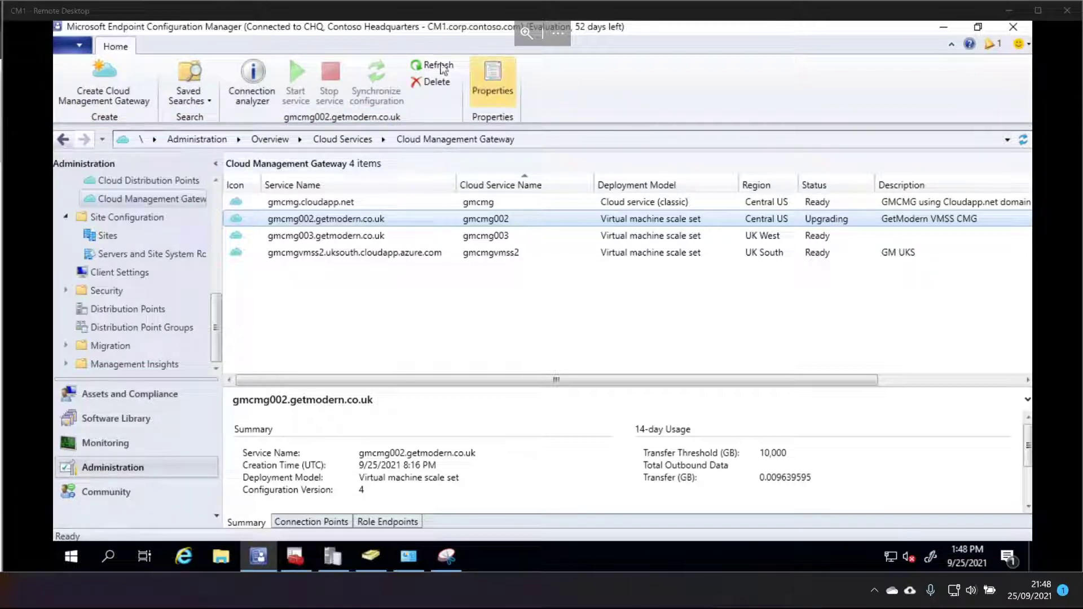
pyautogui.click(432, 65)
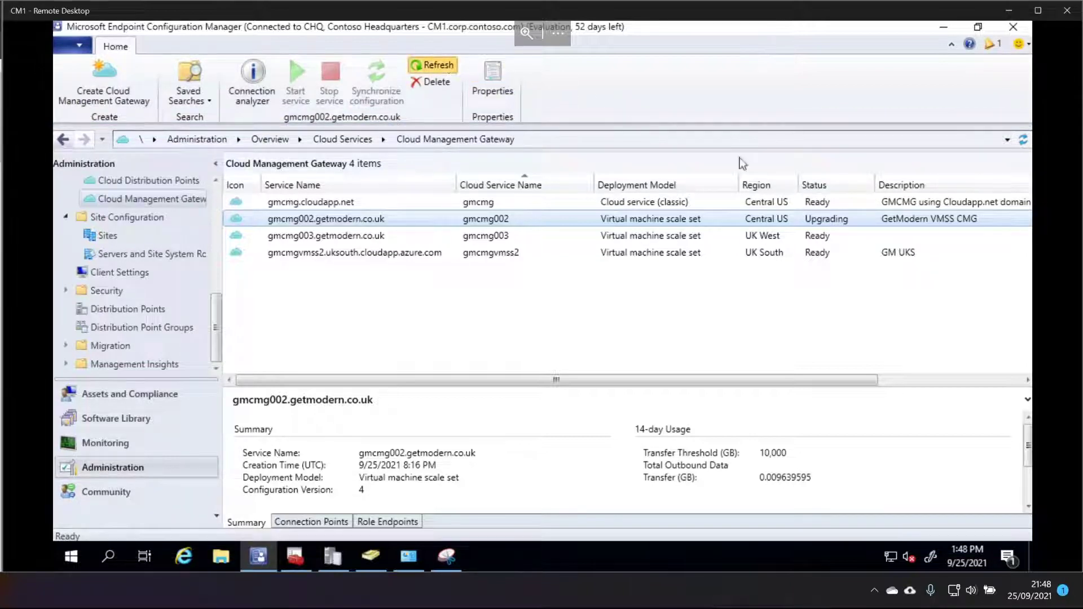
# - Open the gmcmg002 connection analyzer, sign in with the Azure AD test account, and rerun the test
pyautogui.rightClick(346, 225)
pyautogui.click(300, 236)
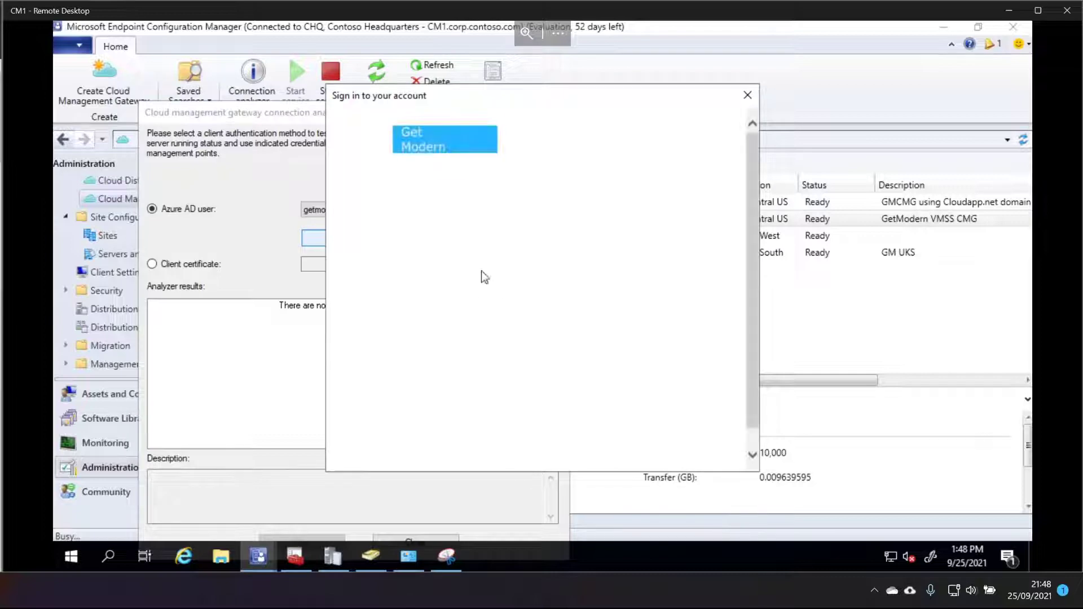
pyautogui.click(492, 222)
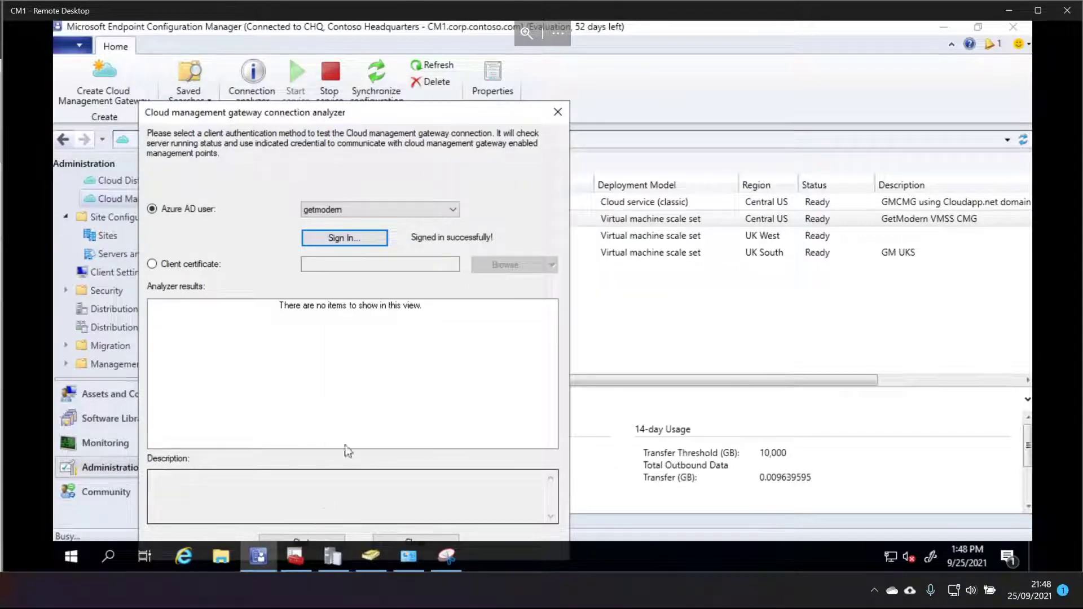
pyautogui.moveTo(374, 111); pyautogui.dragTo(374, 86)
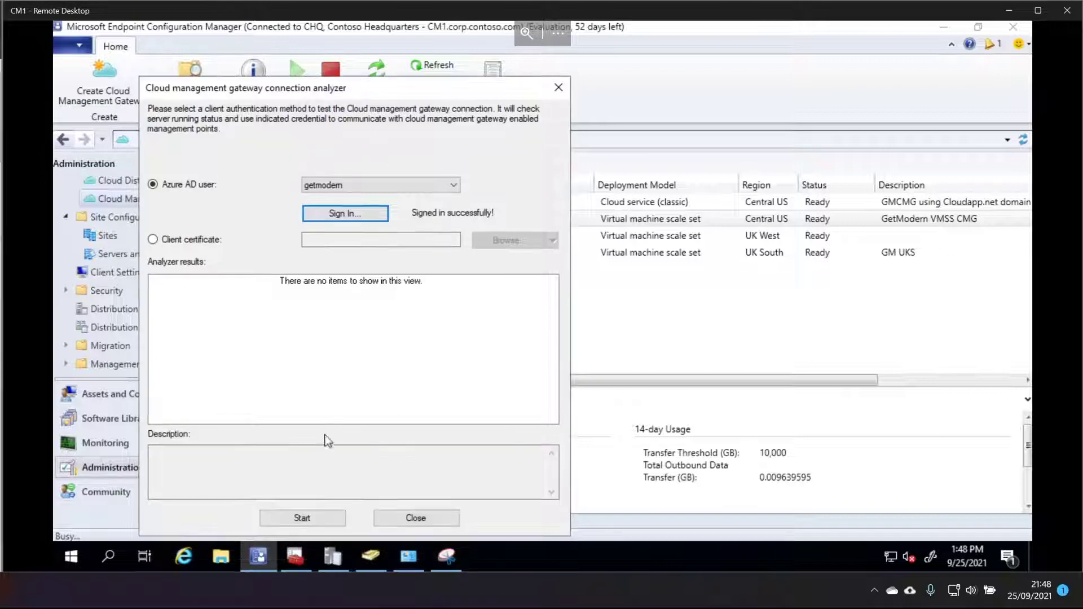
pyautogui.click(315, 514)
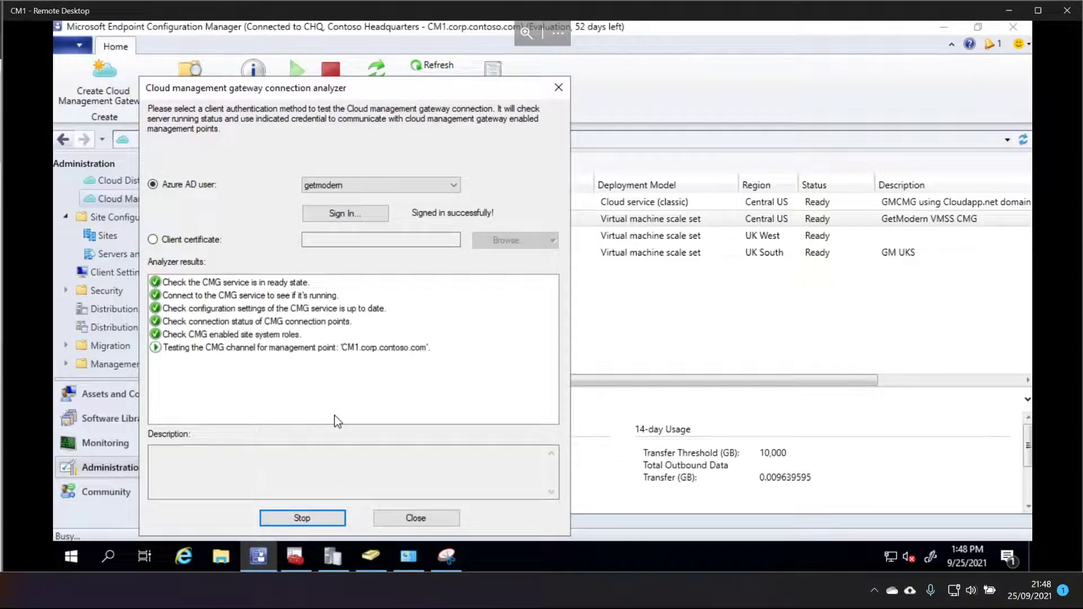